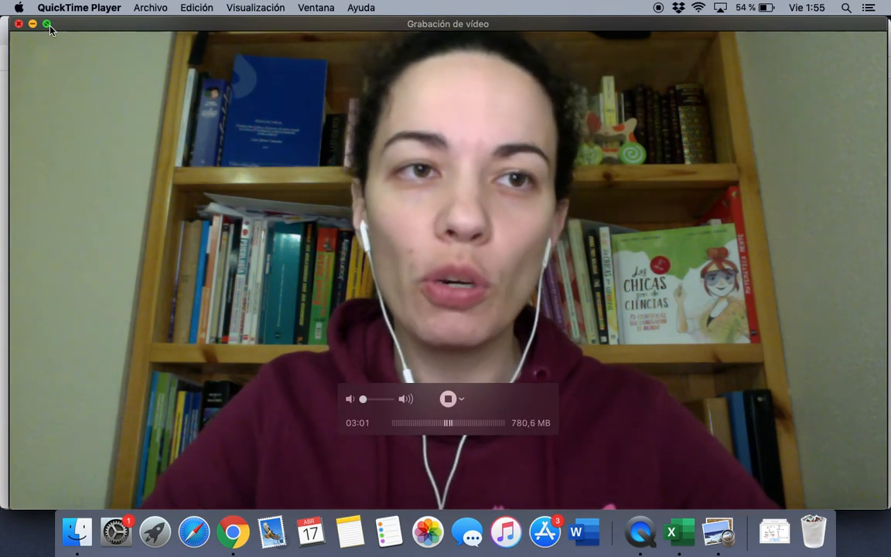
# Toggle the QuickTime webcam recording to full screen and back to a small window
pyautogui.click(48, 24)
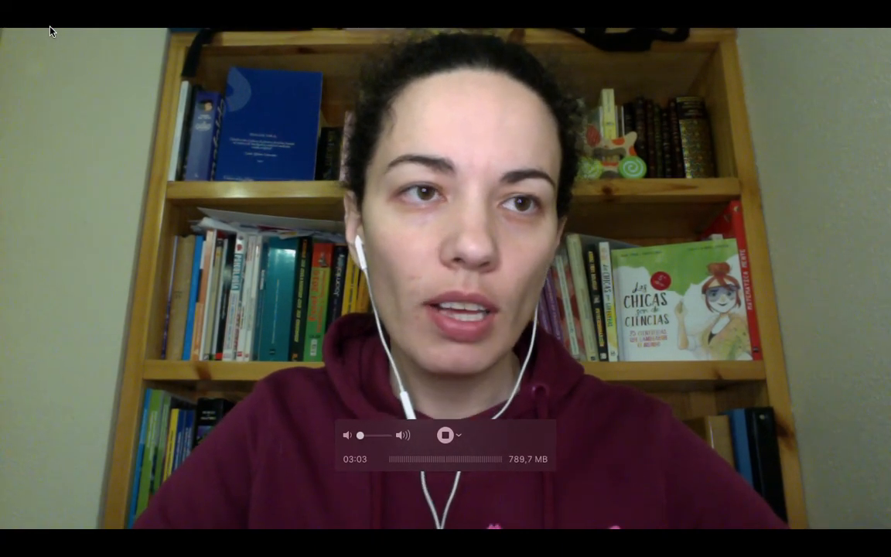
pyautogui.moveTo(59, 7)
pyautogui.click(38, 28)
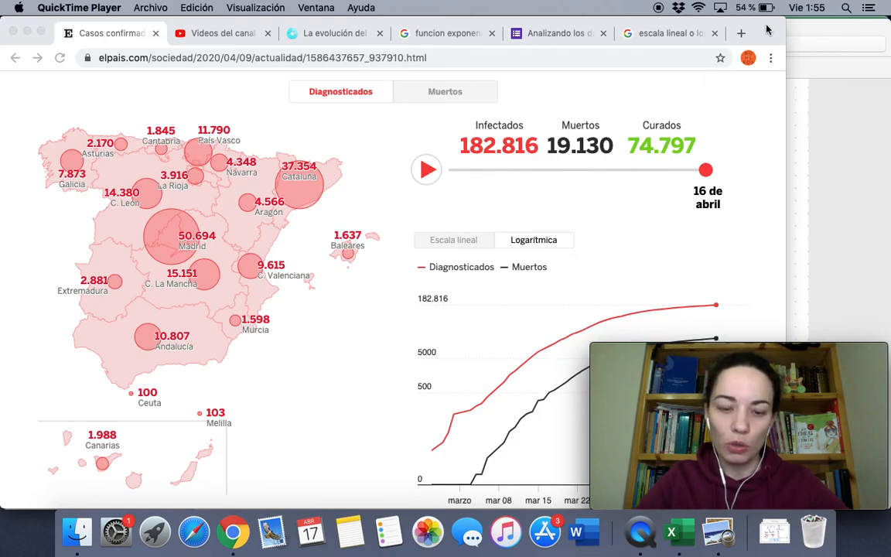
# Shift Chrome left, set the El País chart to 'Escala lineal', and go to the Forms responses tab
pyautogui.moveTo(768, 29); pyautogui.dragTo(637, 29)
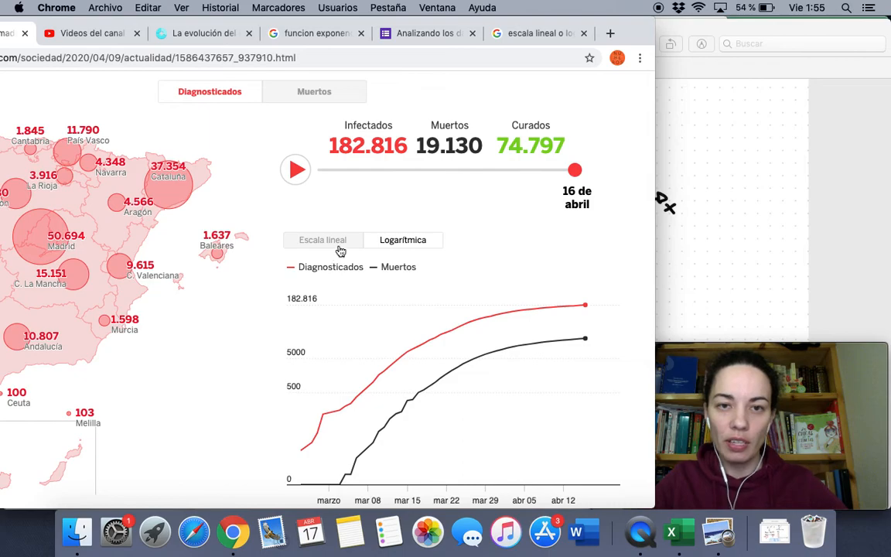
pyautogui.moveTo(457, 336)
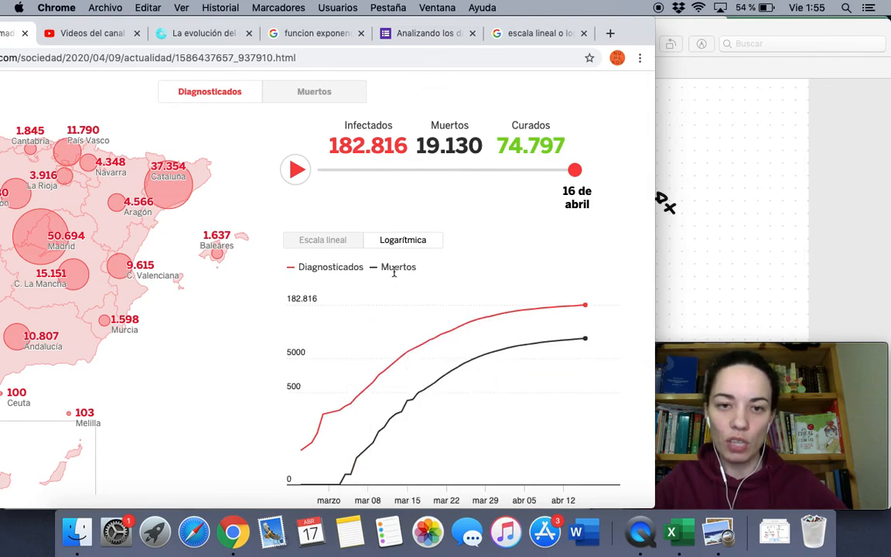
pyautogui.click(346, 240)
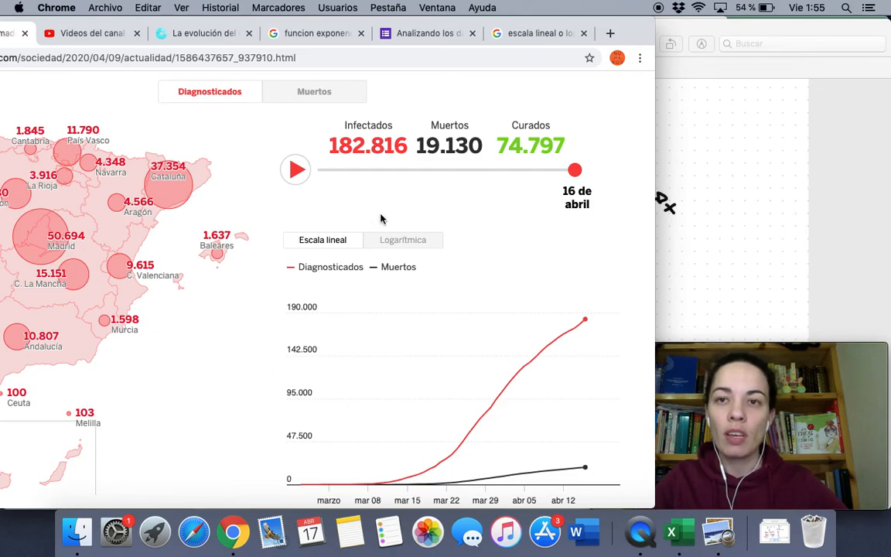
pyautogui.click(439, 35)
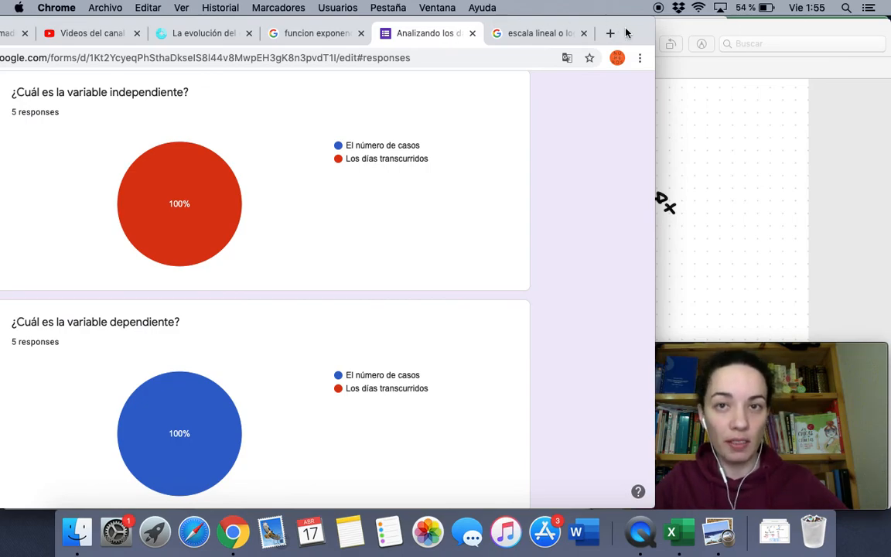
# Set the webcam window to 'Hacer flotar por encima de todo' and shift Chrome further right
pyautogui.moveTo(626, 32); pyautogui.dragTo(723, 31)
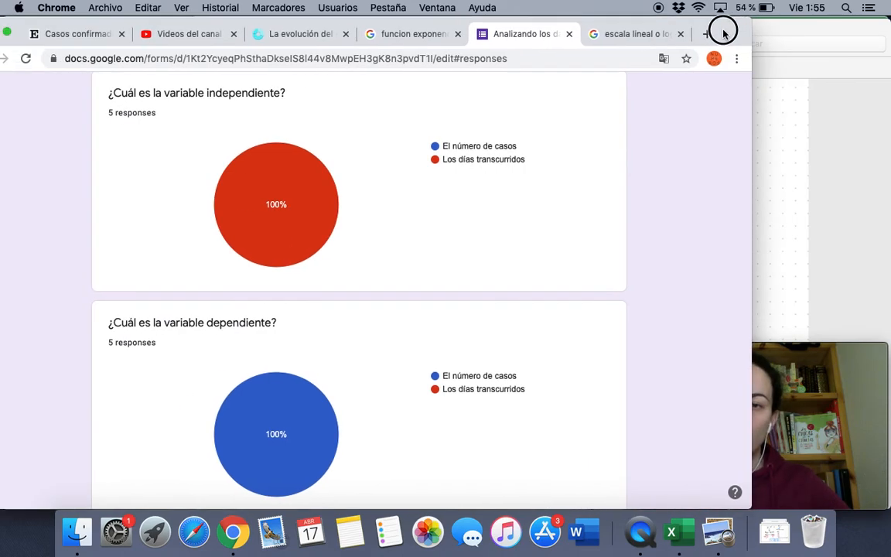
pyautogui.click(813, 348)
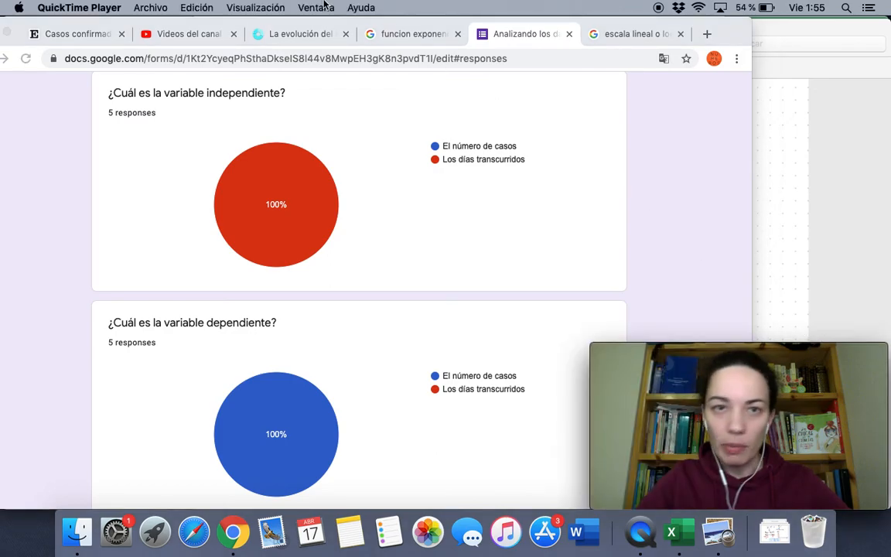
pyautogui.click(255, 6)
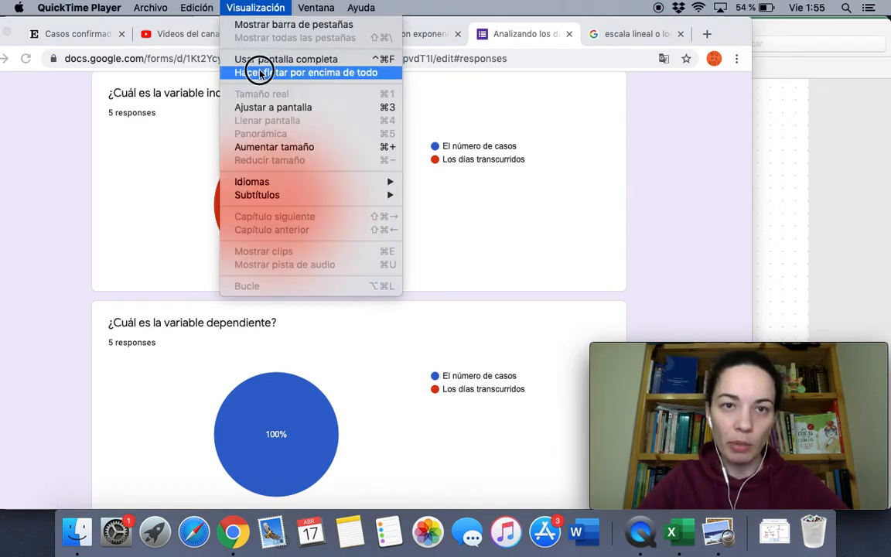
pyautogui.click(264, 72)
pyautogui.click(698, 105)
pyautogui.moveTo(724, 31); pyautogui.dragTo(739, 19)
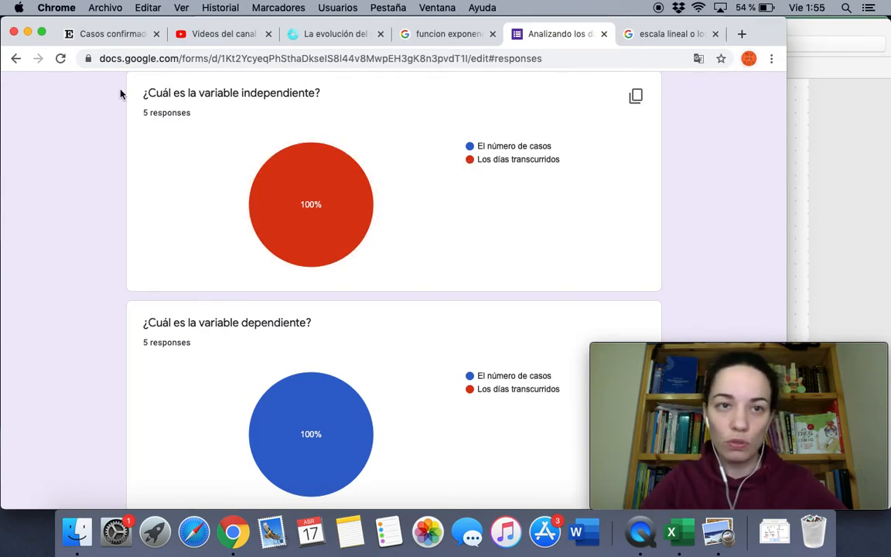
pyautogui.click(114, 35)
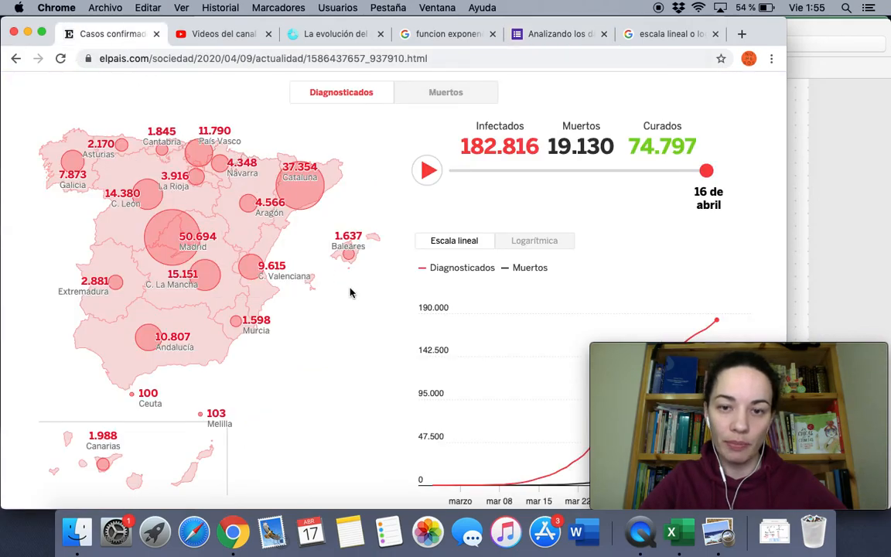
pyautogui.moveTo(747, 44); pyautogui.dragTo(537, 20)
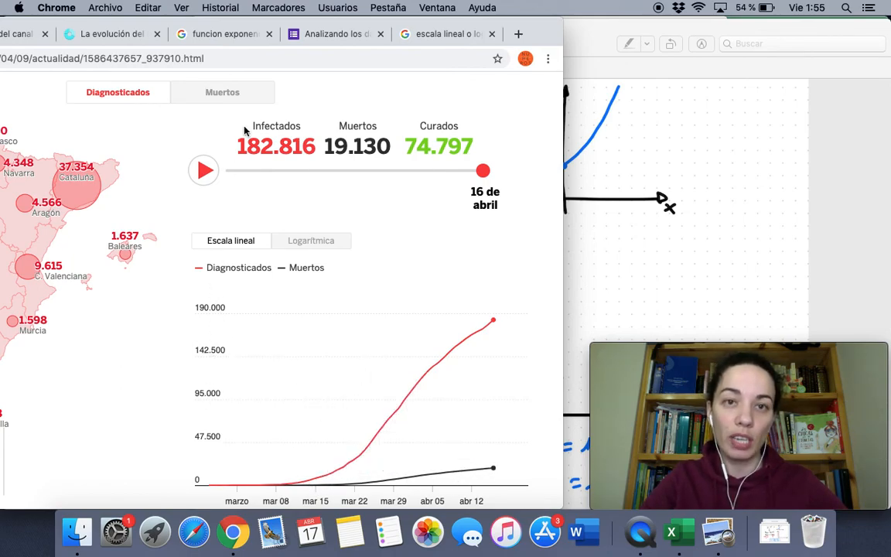
pyautogui.click(343, 40)
pyautogui.moveTo(549, 32); pyautogui.dragTo(771, 6)
# Scroll to the 'Explica la diferencia…' answers and nudge Chrome slightly left
pyautogui.scroll(-5, 301, 281)
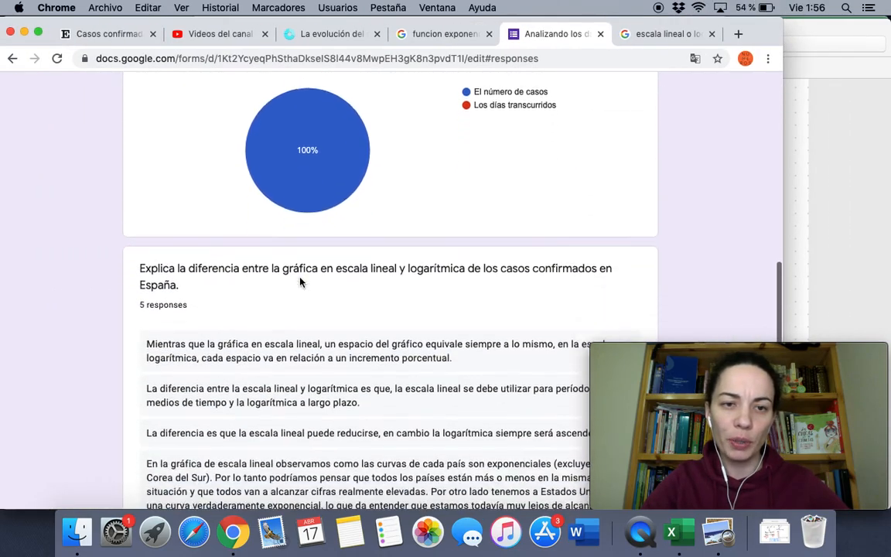
pyautogui.moveTo(762, 34); pyautogui.dragTo(698, 30)
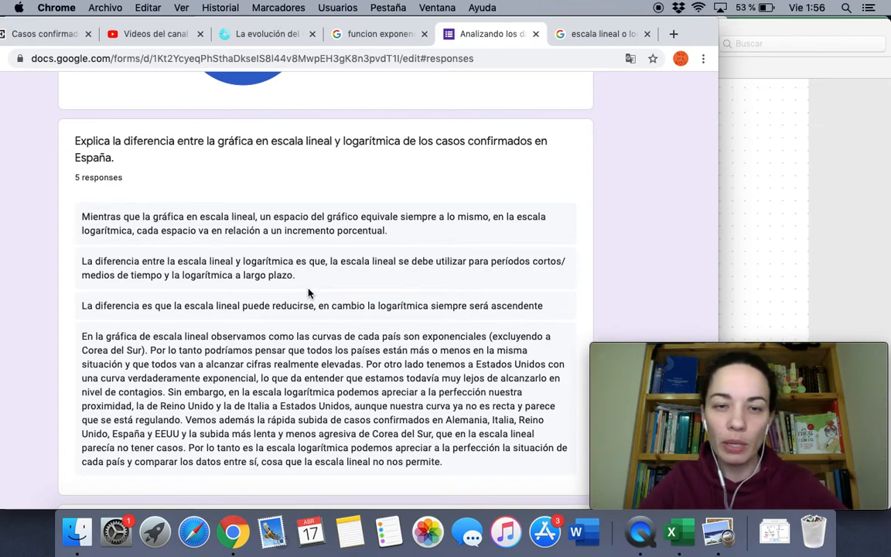
# Scroll down slightly to show the final answer about the linear graph's constant variation
pyautogui.scroll(-1, 308, 292)
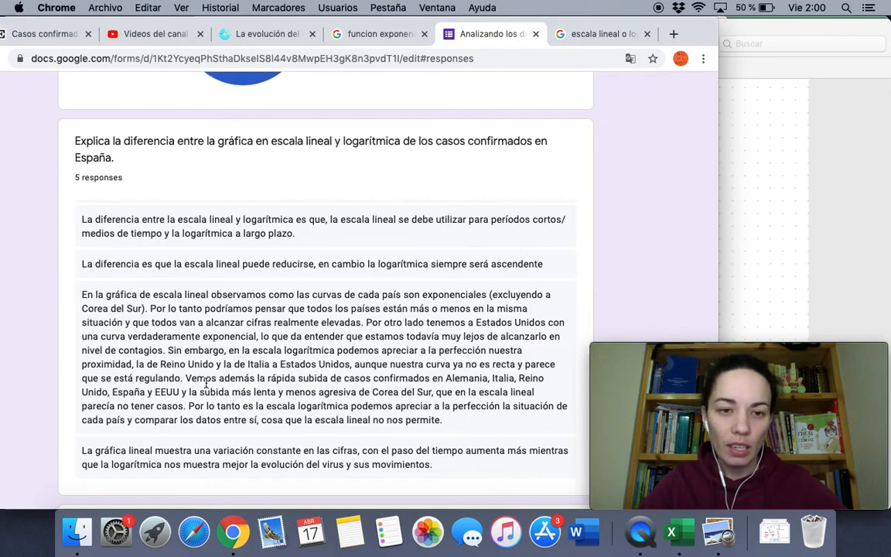
pyautogui.moveTo(185, 378); pyautogui.dragTo(351, 389)
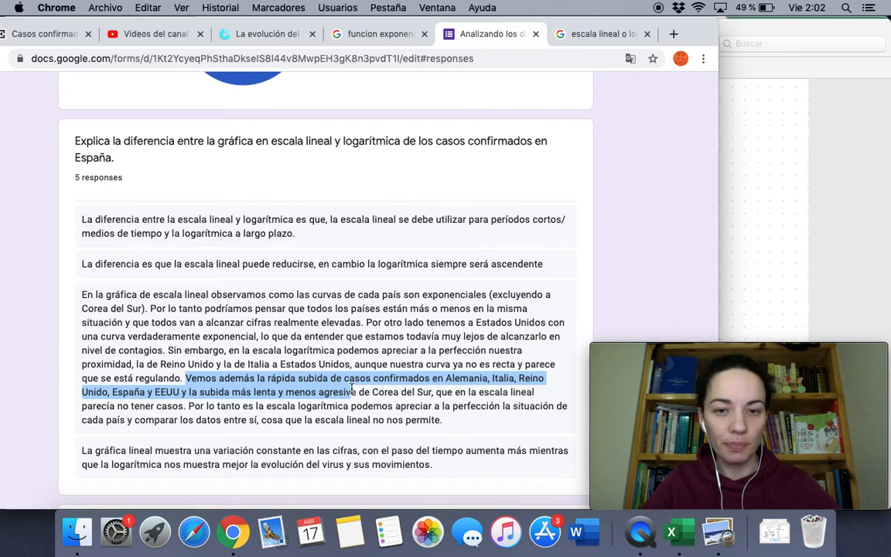
pyautogui.scroll(-2, 351, 389)
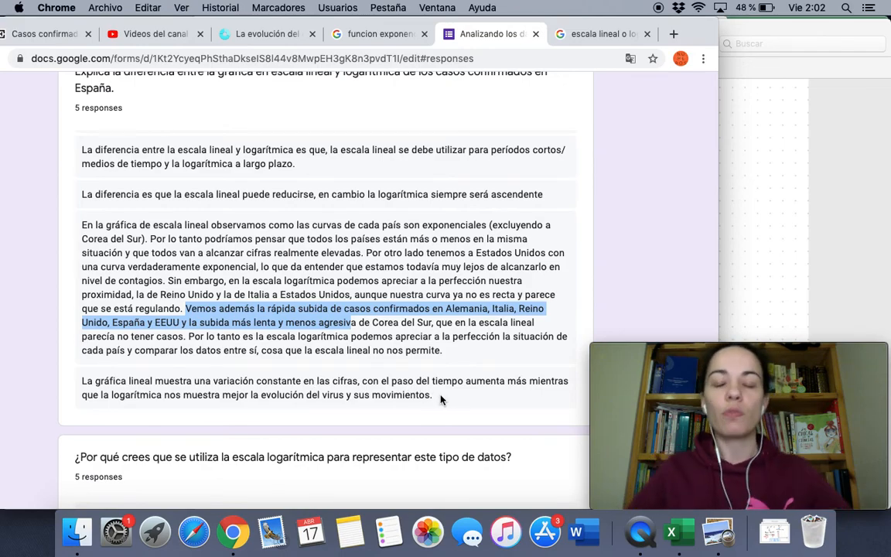
# Highlight the long answer's passage from 'Por lo tanto' to 'su estudio.'
pyautogui.scroll(-4, 441, 399)
pyautogui.scroll(3, 441, 399)
pyautogui.scroll(-2, 441, 398)
pyautogui.scroll(-5, 441, 399)
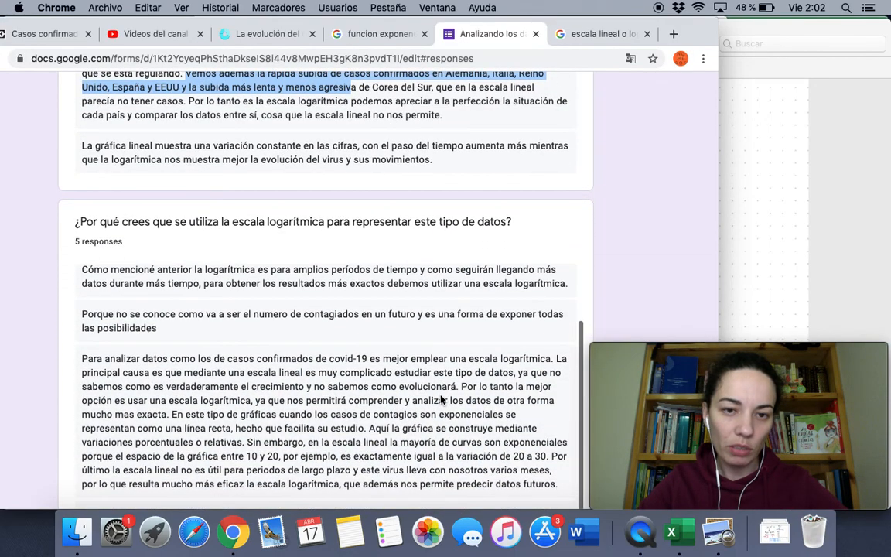
pyautogui.scroll(2, 441, 399)
pyautogui.scroll(1, 441, 399)
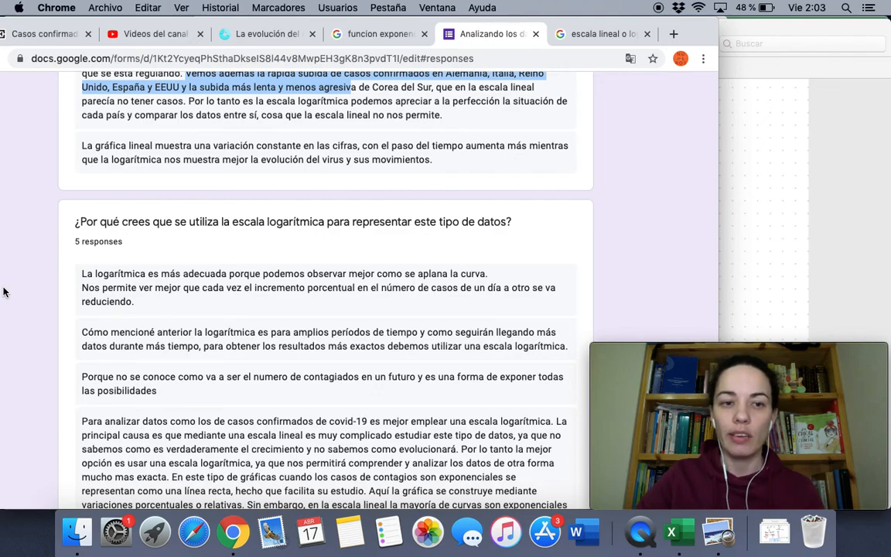
pyautogui.scroll(-3, 4, 291)
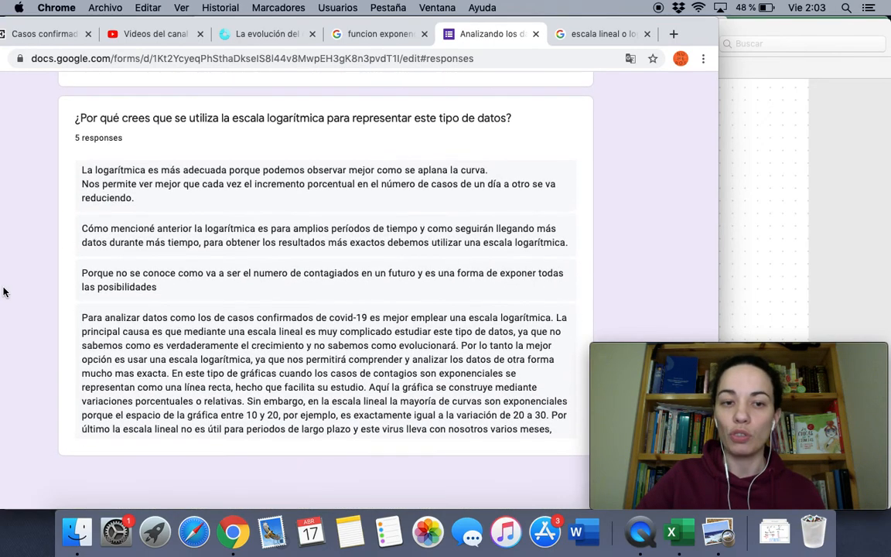
pyautogui.scroll(-2, 166, 285)
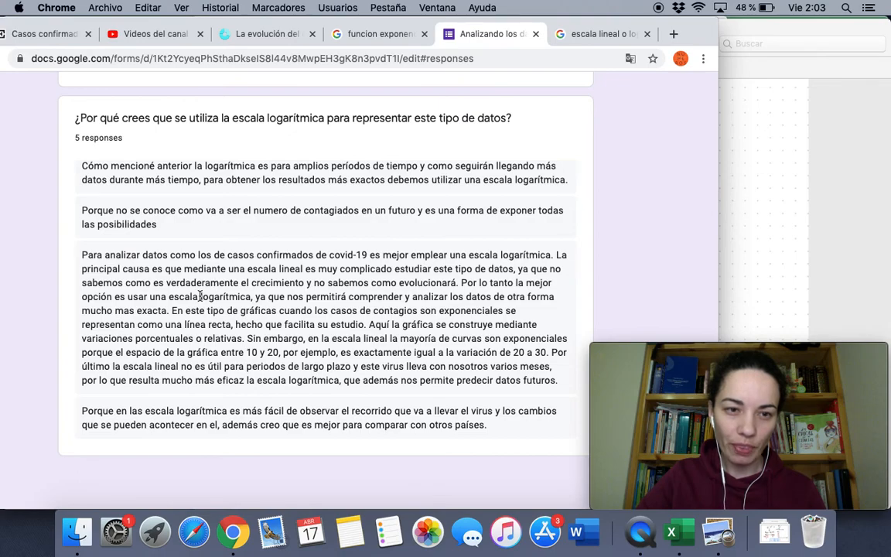
pyautogui.moveTo(171, 310); pyautogui.dragTo(372, 323)
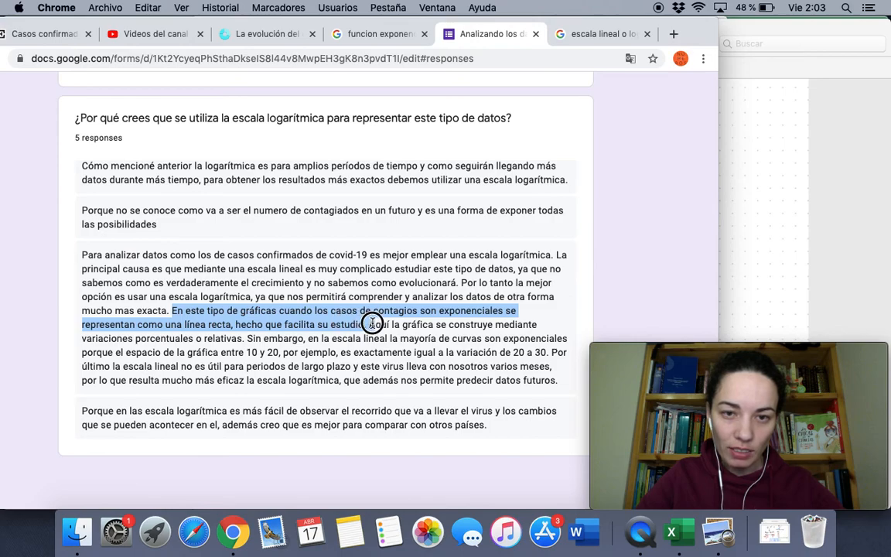
pyautogui.moveTo(461, 283); pyautogui.dragTo(367, 326)
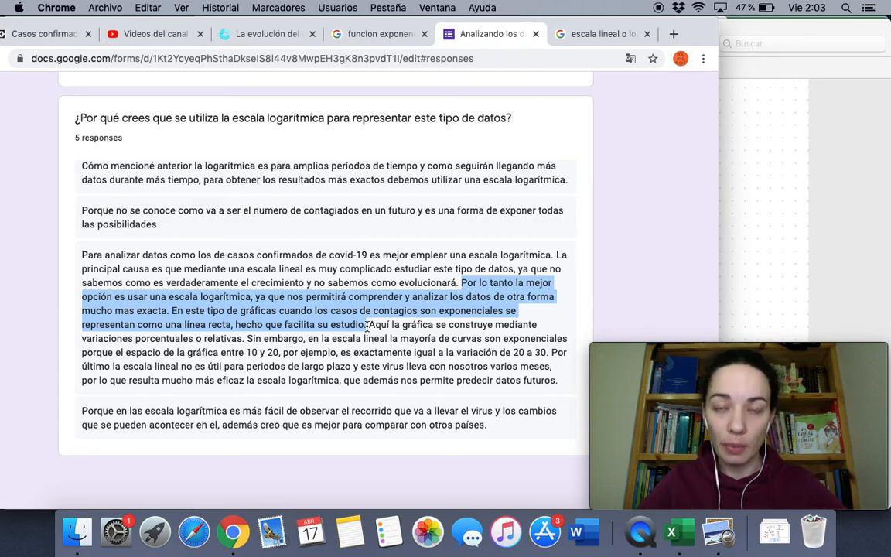
# Bring the Vista Previa logarithm notes forward, move the webcam aside, and shift the notes left
pyautogui.click(778, 156)
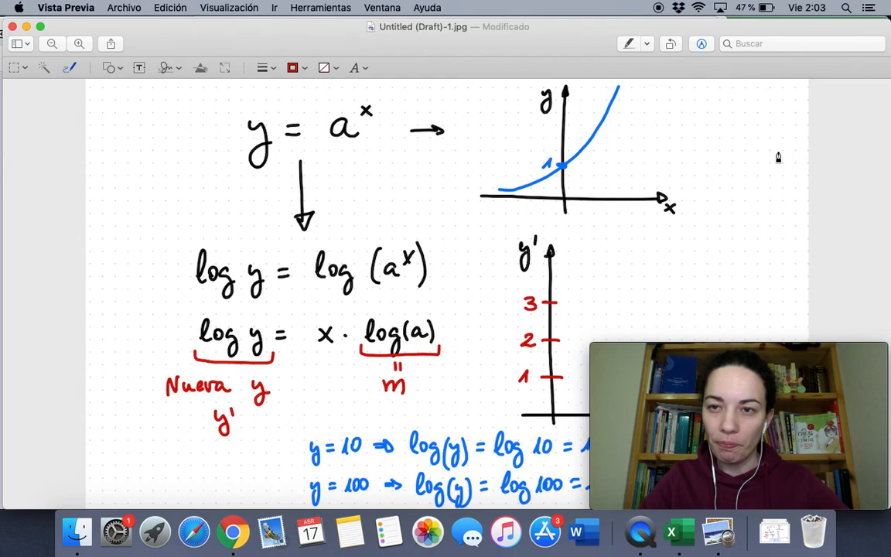
pyautogui.moveTo(660, 348); pyautogui.dragTo(796, 220)
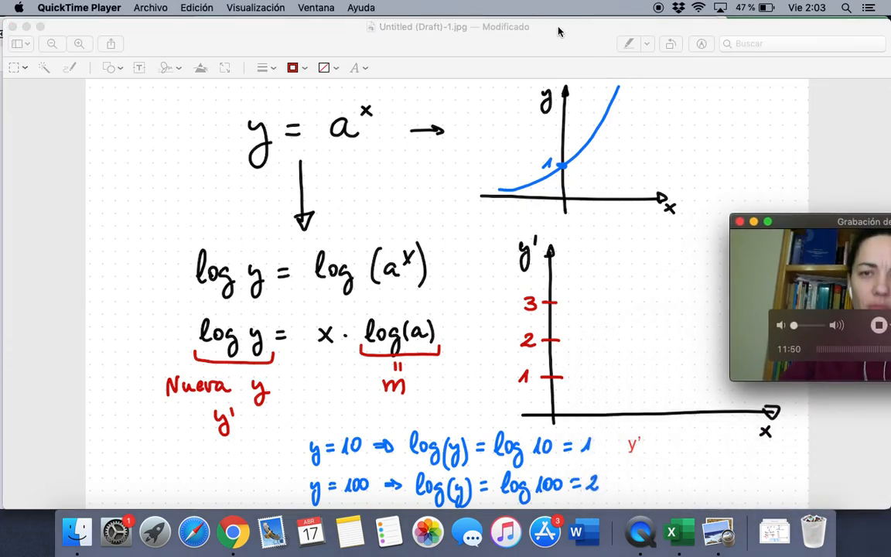
pyautogui.click(533, 38)
pyautogui.moveTo(533, 38); pyautogui.dragTo(414, 38)
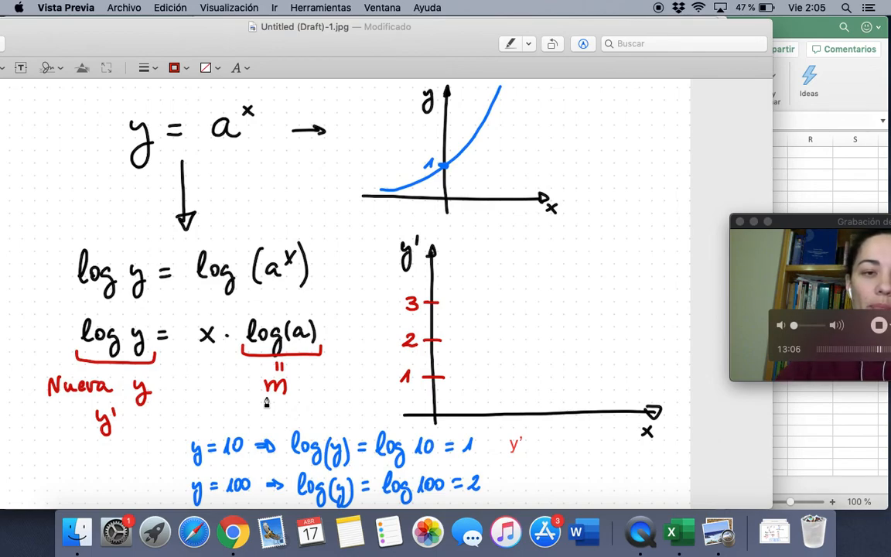
pyautogui.moveTo(805, 222); pyautogui.dragTo(727, 220)
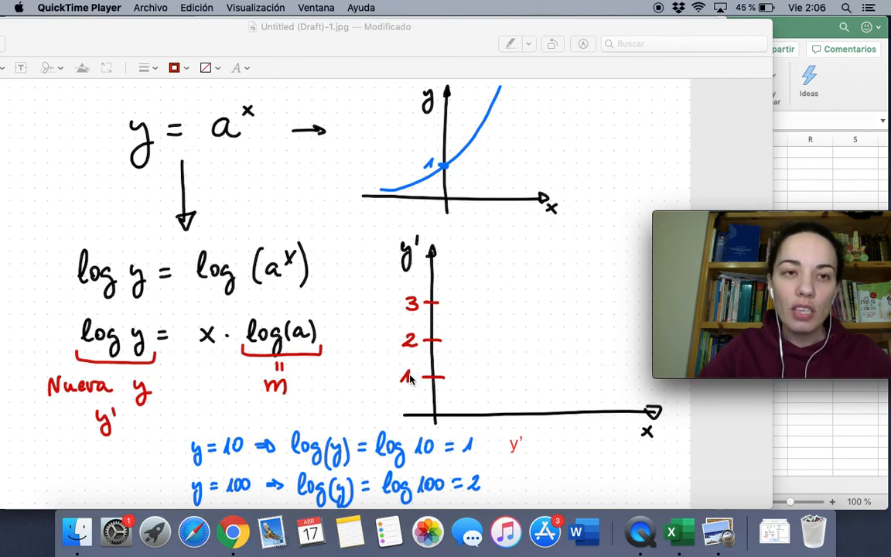
pyautogui.click(355, 366)
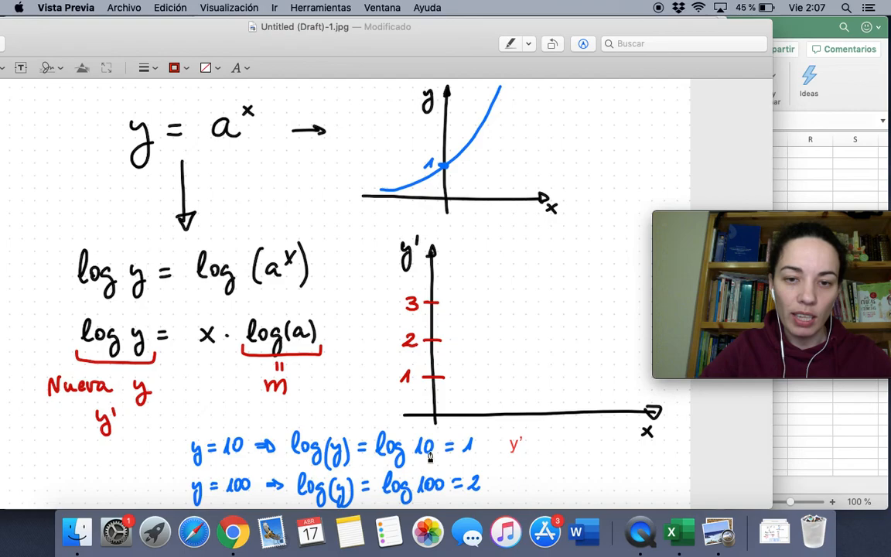
# Write 10, 100 and 1000 in red beside y' ticks 1, 2 and 3
pyautogui.moveTo(354, 372)
pyautogui.mouseDown()
pyautogui.moveTo(364, 363)
pyautogui.moveTo(363, 393)
pyautogui.moveTo(381, 369)
pyautogui.mouseUp()
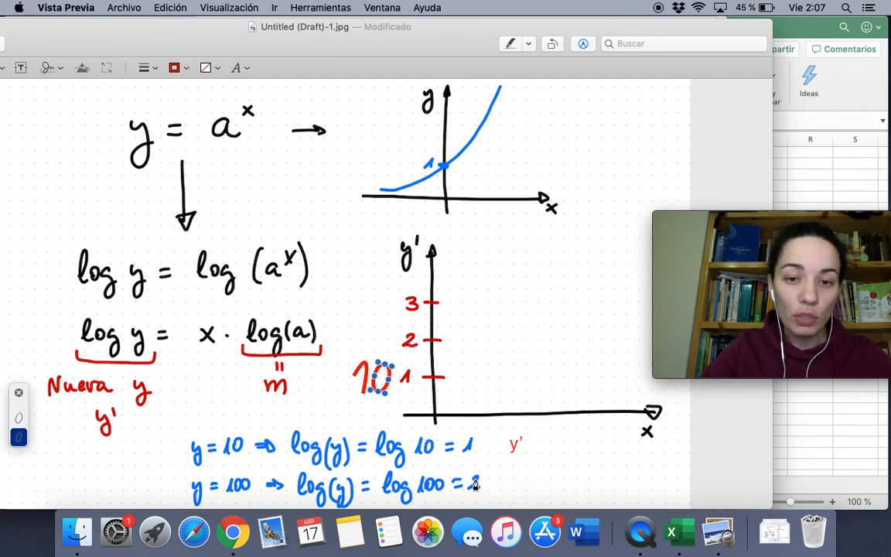
pyautogui.click(345, 339)
pyautogui.moveTo(338, 336)
pyautogui.mouseDown()
pyautogui.moveTo(350, 353)
pyautogui.moveTo(364, 324)
pyautogui.moveTo(348, 342)
pyautogui.moveTo(362, 354)
pyautogui.moveTo(360, 330)
pyautogui.moveTo(387, 312)
pyautogui.moveTo(387, 354)
pyautogui.moveTo(393, 328)
pyautogui.mouseUp()
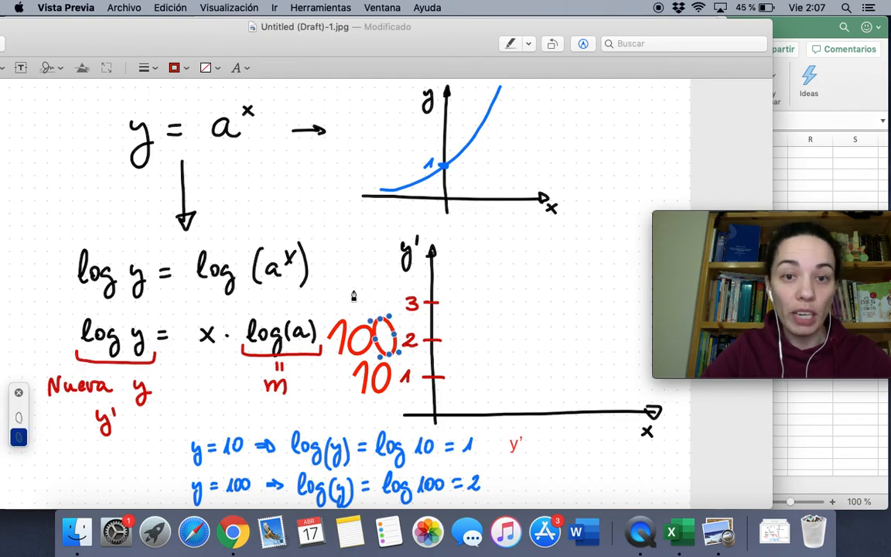
pyautogui.moveTo(331, 295)
pyautogui.mouseDown()
pyautogui.moveTo(344, 281)
pyautogui.moveTo(340, 312)
pyautogui.moveTo(377, 290)
pyautogui.moveTo(380, 304)
pyautogui.moveTo(393, 292)
pyautogui.moveTo(394, 308)
pyautogui.mouseUp()
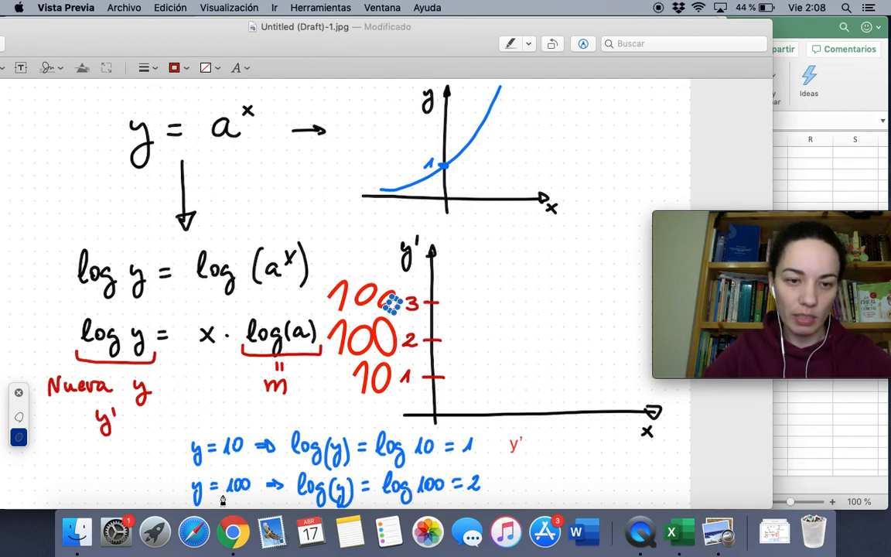
pyautogui.click(232, 532)
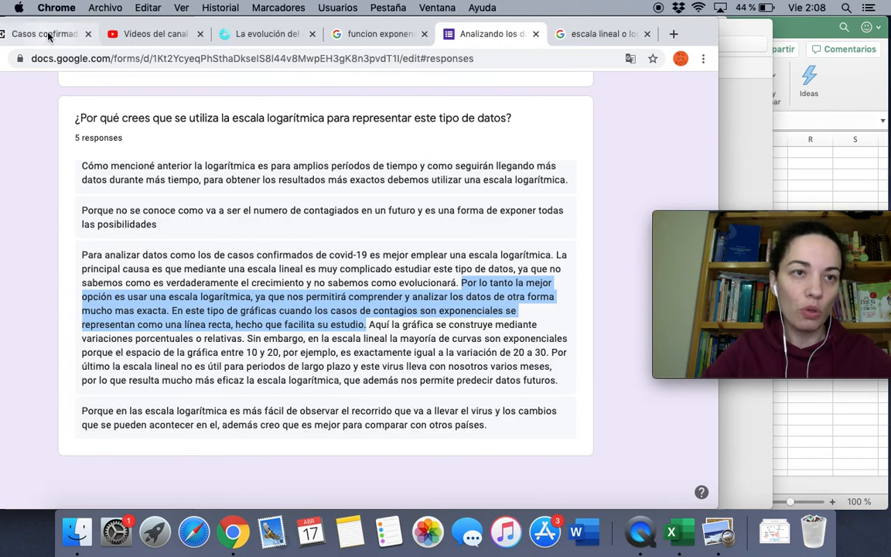
# Switch to the El País 'Casos confirmados' tab
pyautogui.click(48, 36)
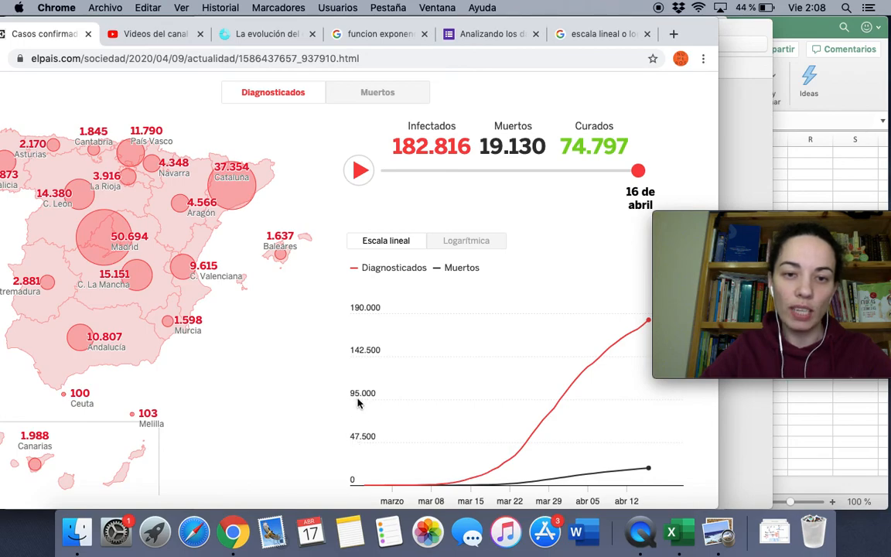
# Switch the El País case chart to 'Logarítmica' and return to the Vista Previa log notes
pyautogui.click(468, 244)
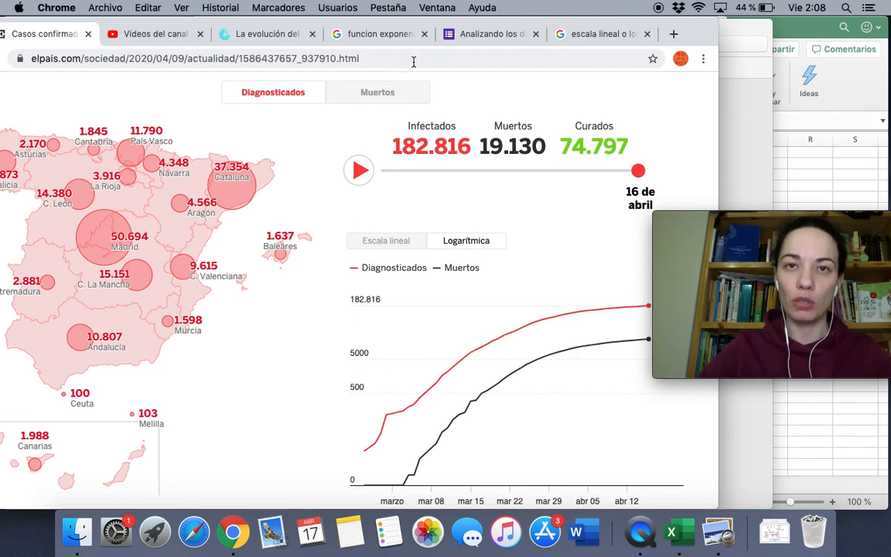
pyautogui.click(731, 27)
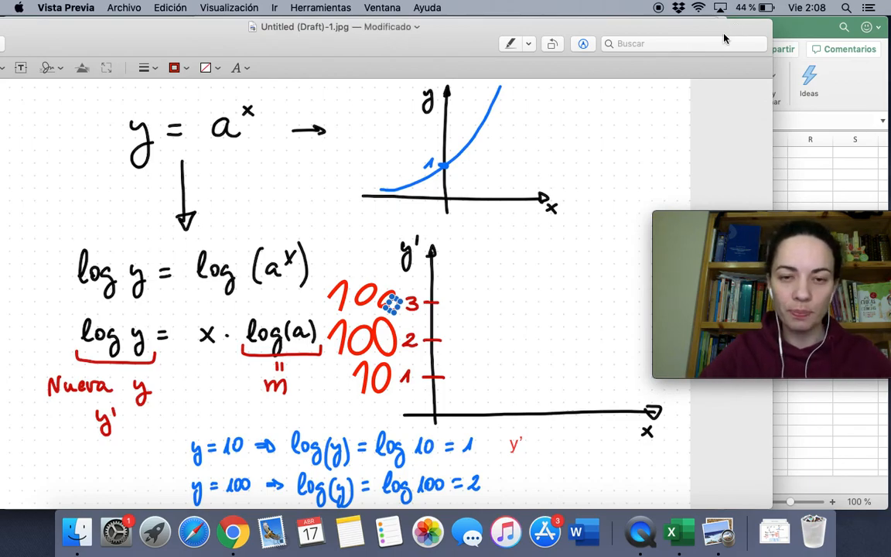
# Compare the El País log chart, draw a rising line on the lower sketch graph, then show the Google results
pyautogui.click(232, 533)
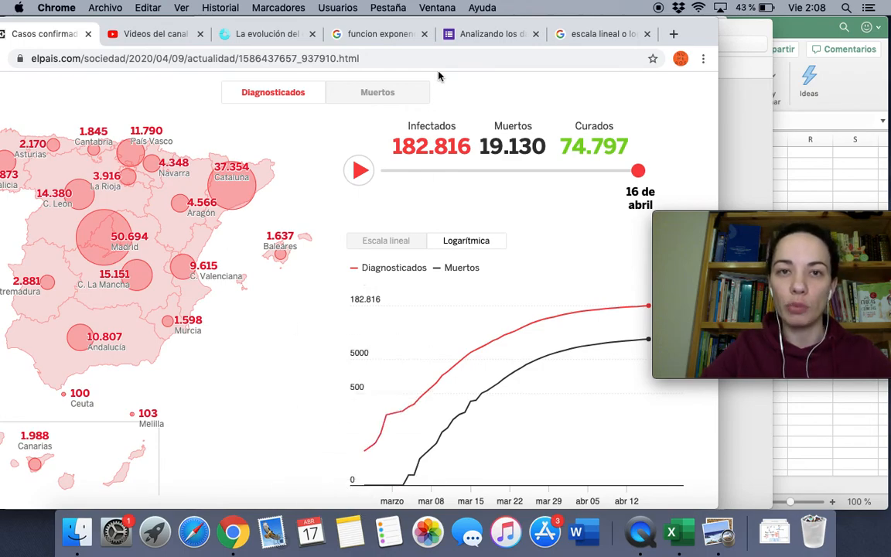
pyautogui.click(762, 30)
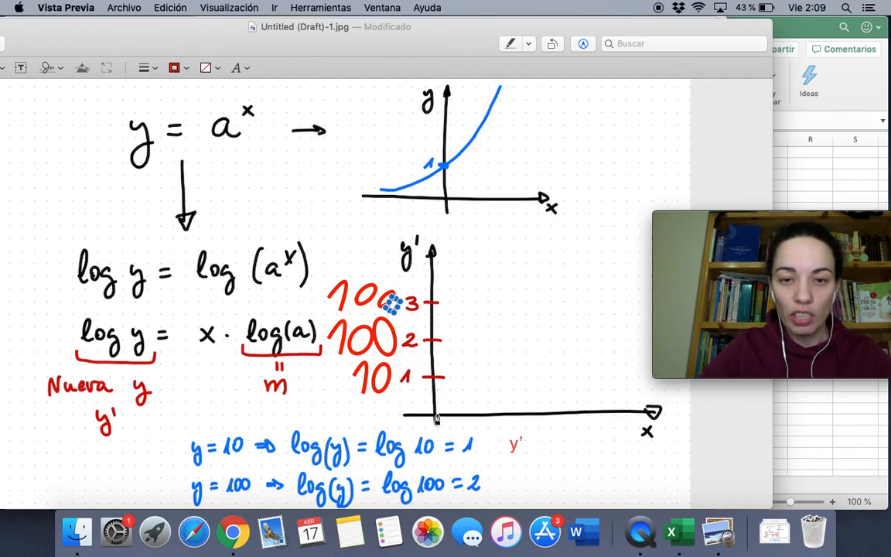
pyautogui.moveTo(436, 416)
pyautogui.mouseDown()
pyautogui.moveTo(453, 364)
pyautogui.moveTo(487, 309)
pyautogui.moveTo(540, 263)
pyautogui.moveTo(627, 228)
pyautogui.mouseUp()
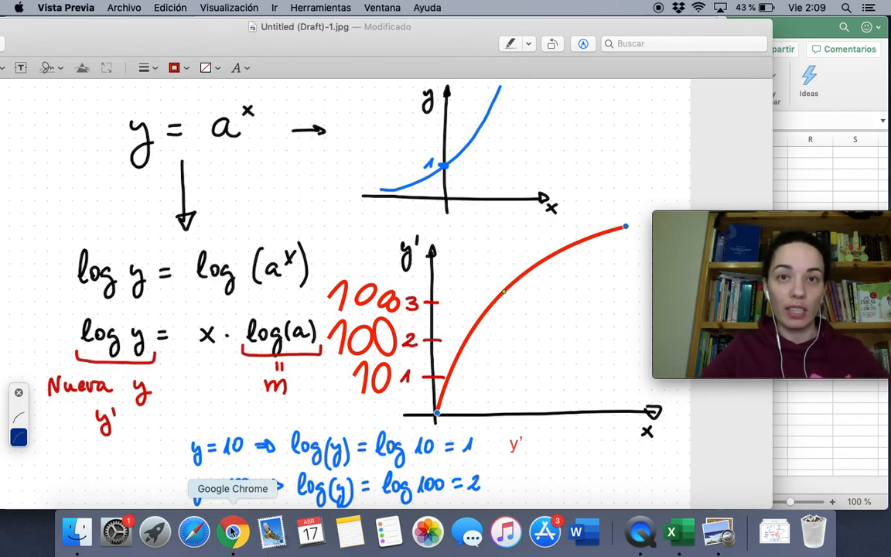
pyautogui.click(228, 533)
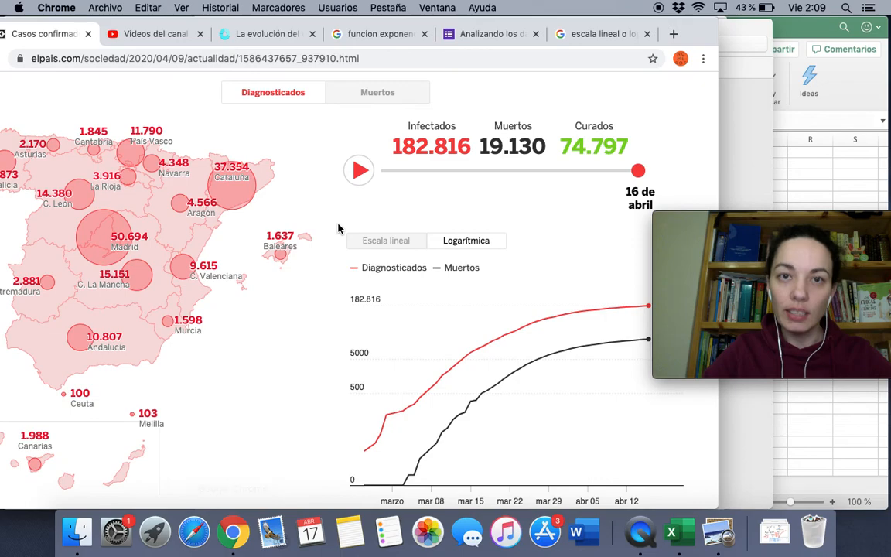
pyautogui.click(582, 39)
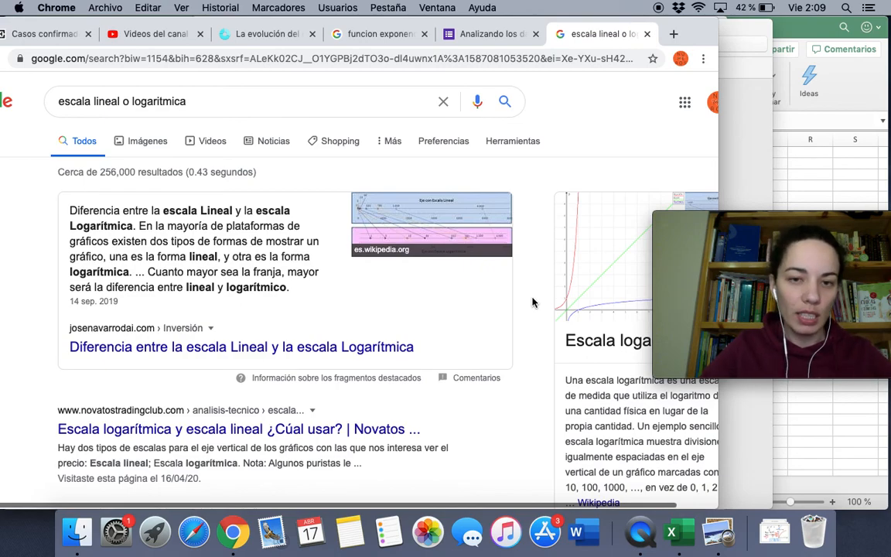
# Open the novatostradingclub.com article on logarithmic versus linear scales and accept its cookie notice
pyautogui.scroll(-4, 531, 302)
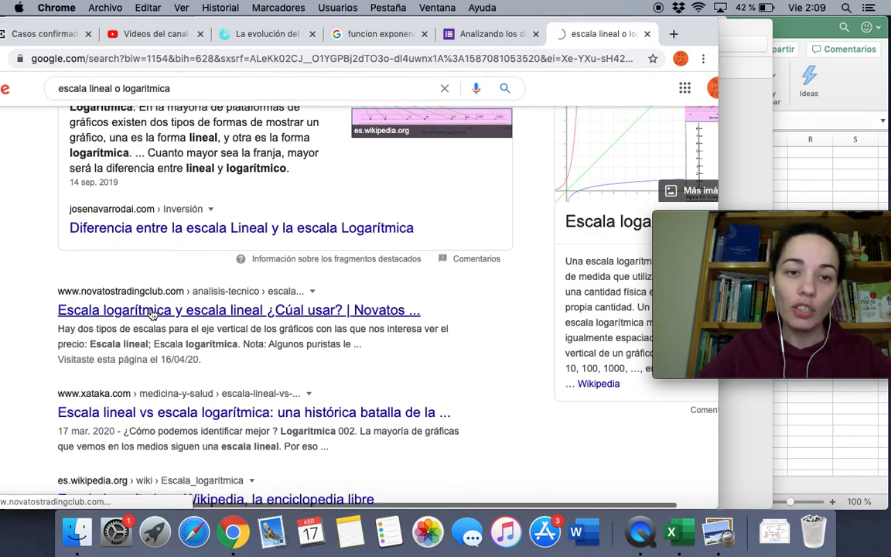
pyautogui.click(152, 310)
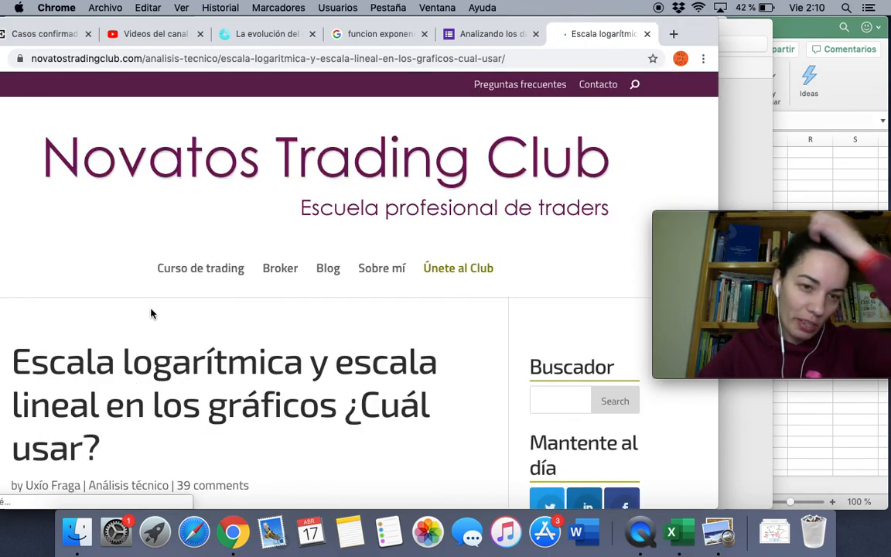
pyautogui.scroll(-10, 223, 349)
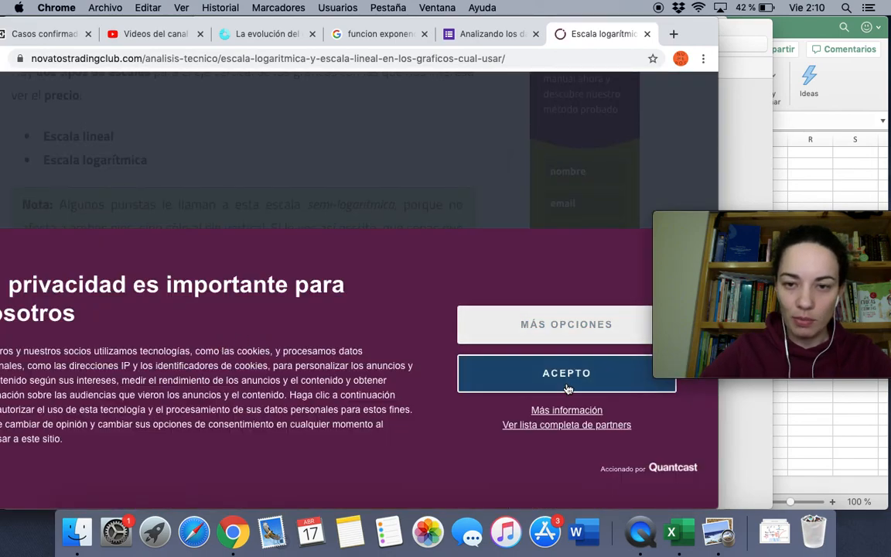
pyautogui.click(580, 371)
# Move the browser window fully into view and scroll to '¿Escala logarítmica o escala lineal?'
pyautogui.moveTo(700, 31); pyautogui.dragTo(807, 29)
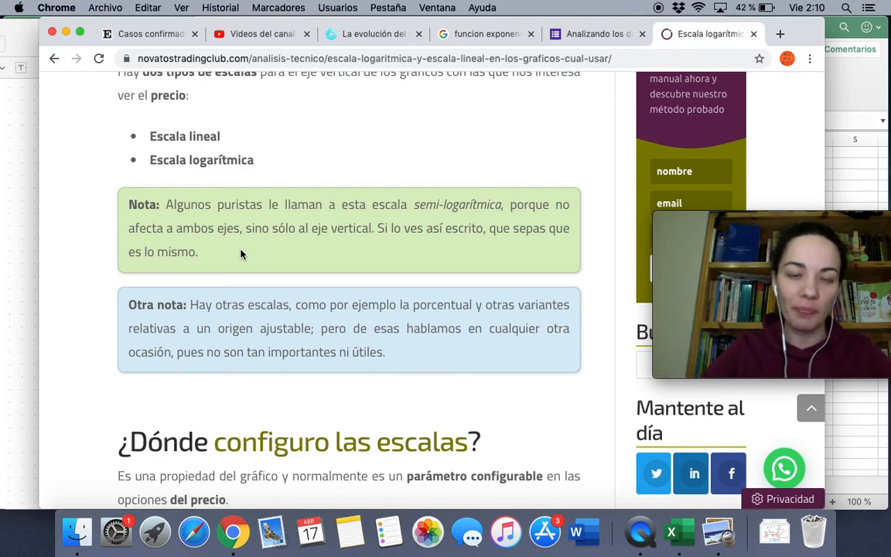
pyautogui.scroll(-3, 240, 253)
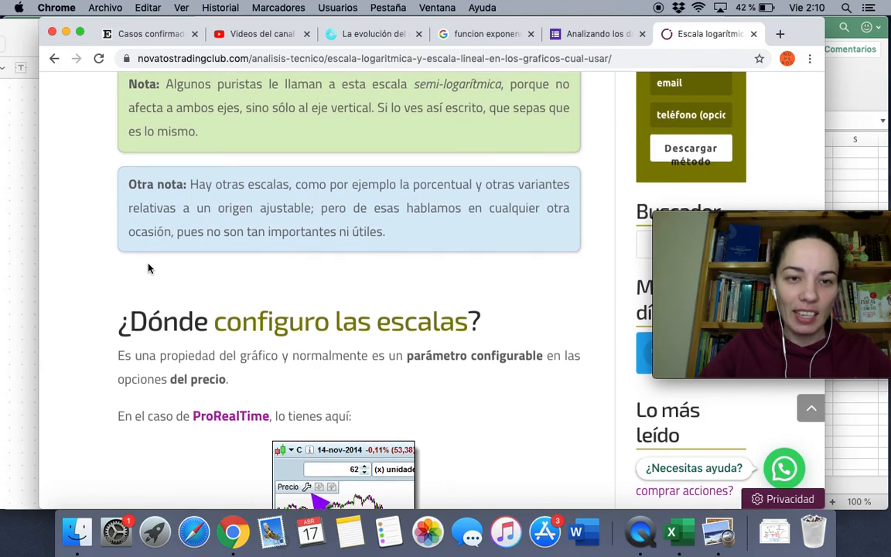
pyautogui.scroll(5, 149, 268)
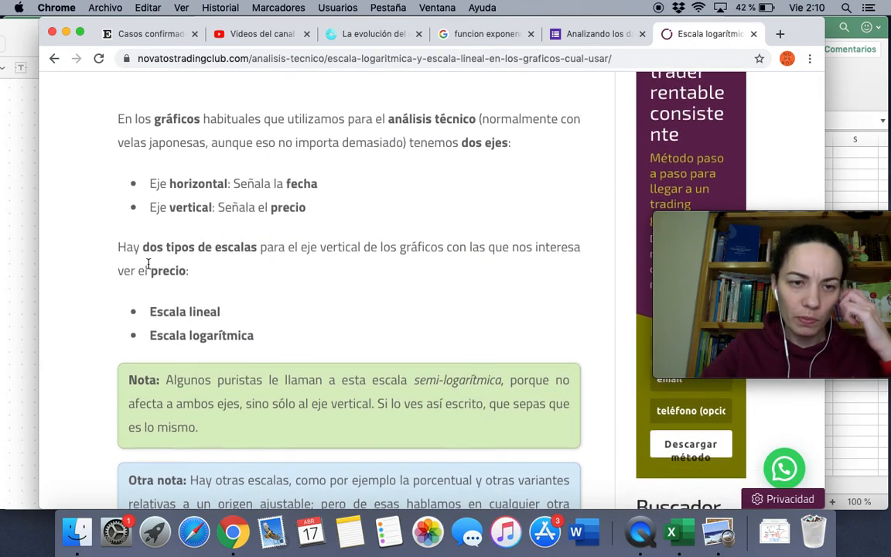
pyautogui.scroll(-10, 149, 267)
pyautogui.scroll(-10, 149, 268)
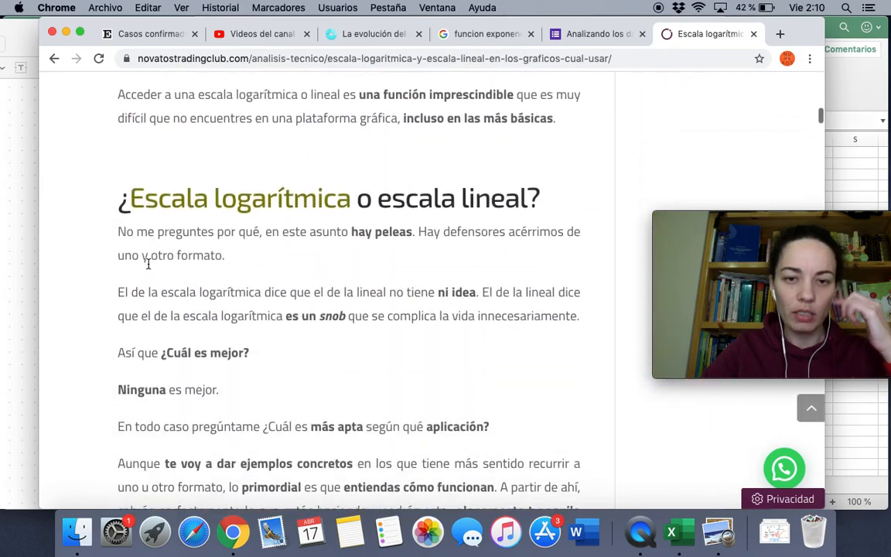
pyautogui.scroll(-1, 149, 265)
pyautogui.scroll(-1, 148, 264)
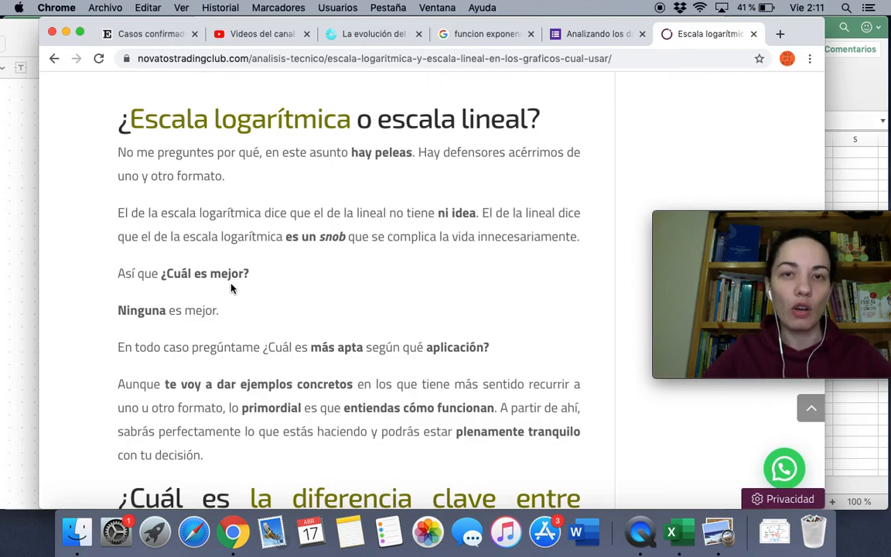
# Highlight the three linear-chart paragraphs, then read on to the 5€→10€ versus 50€→55€ logarithmic example
pyautogui.scroll(-3, 231, 287)
pyautogui.scroll(-9, 231, 284)
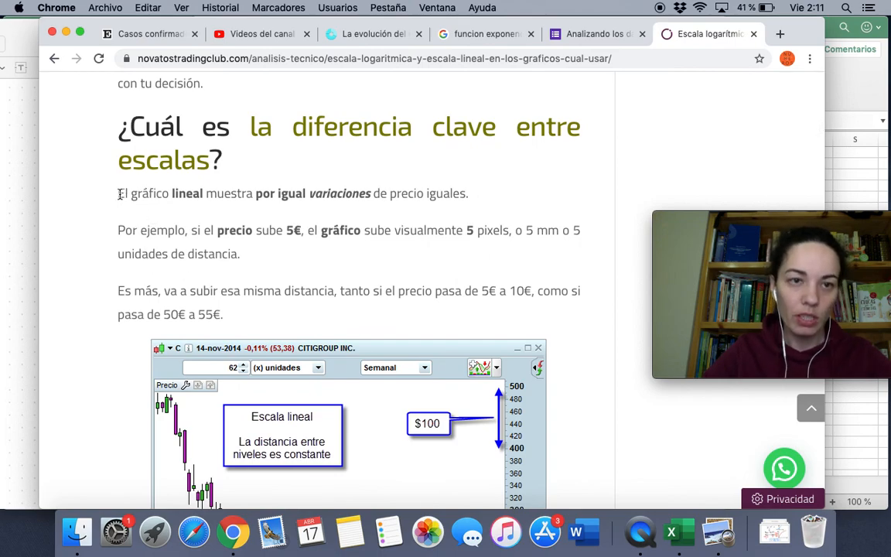
pyautogui.moveTo(120, 193); pyautogui.dragTo(234, 326)
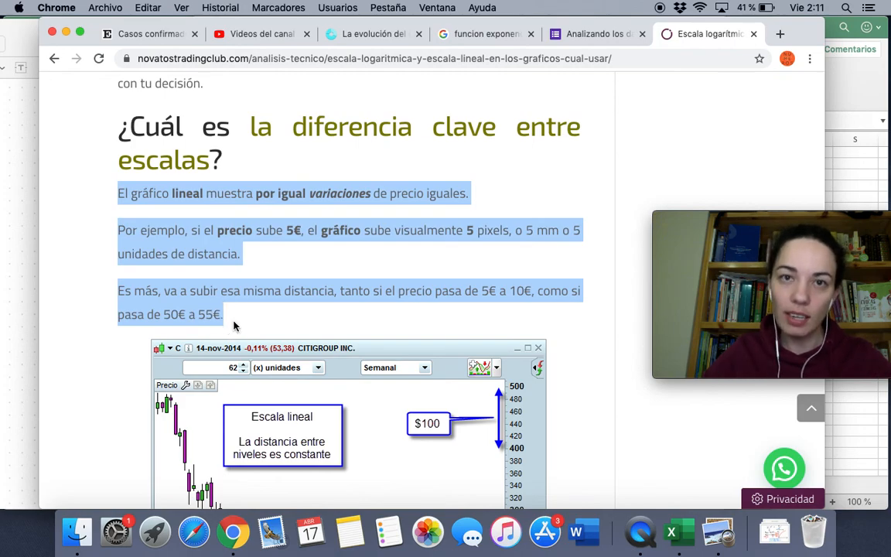
pyautogui.click(77, 233)
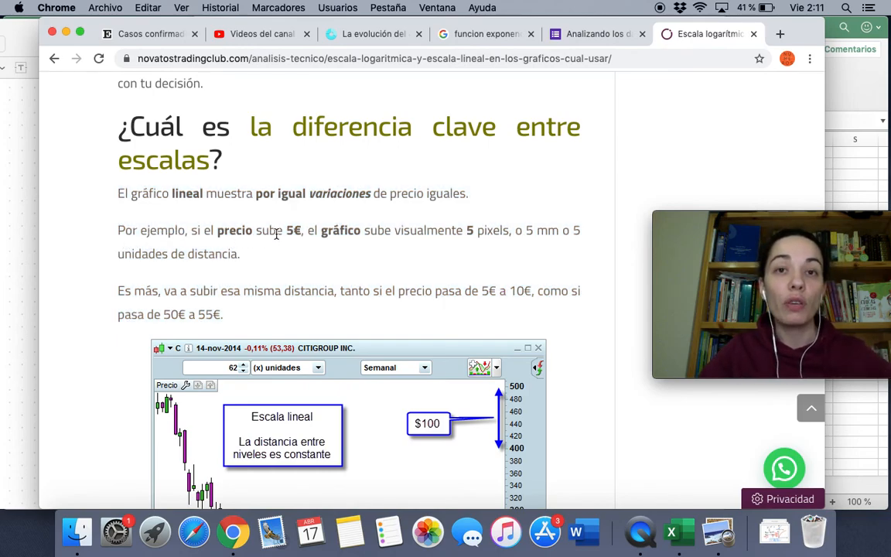
pyautogui.scroll(-2, 338, 226)
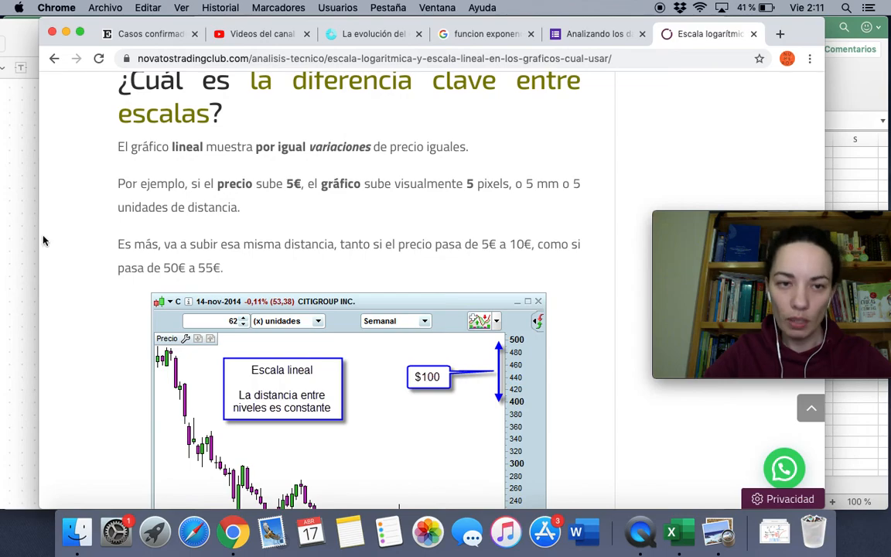
pyautogui.scroll(-5, 43, 240)
pyautogui.scroll(3, 44, 240)
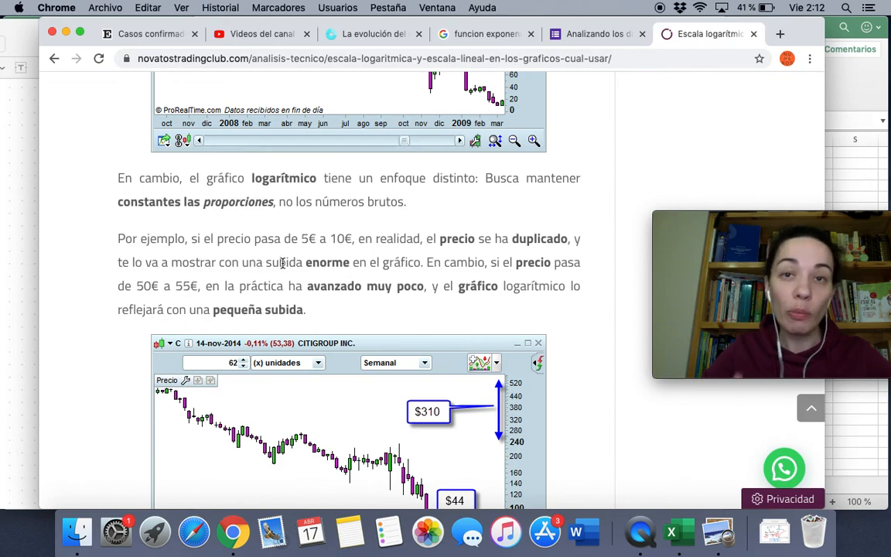
# Scroll to the Citigroup logarithmic chart marking the $310 and $44 drops
pyautogui.scroll(-3, 283, 263)
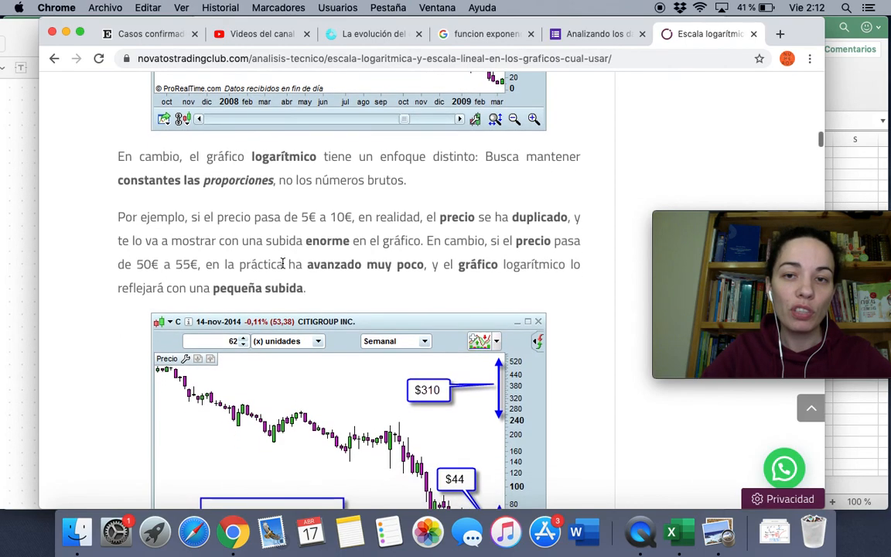
pyautogui.scroll(-2, 283, 267)
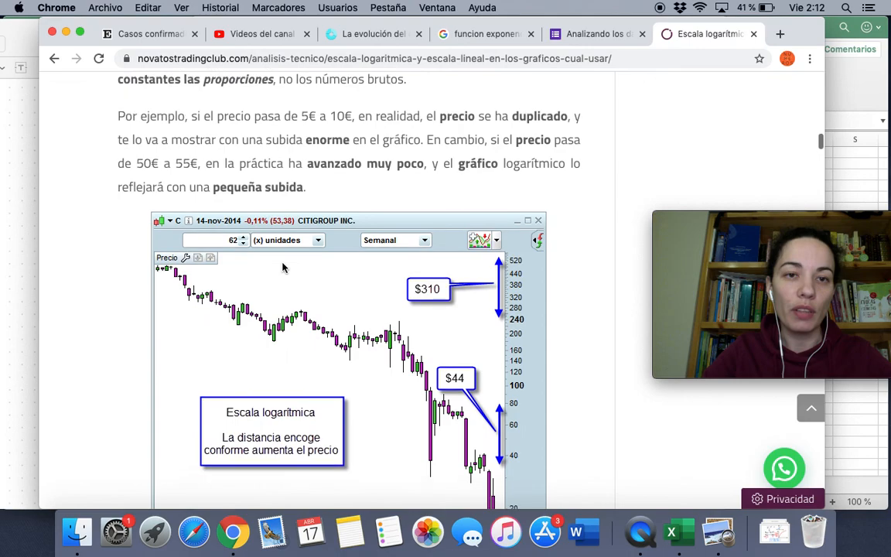
pyautogui.scroll(-1, 283, 267)
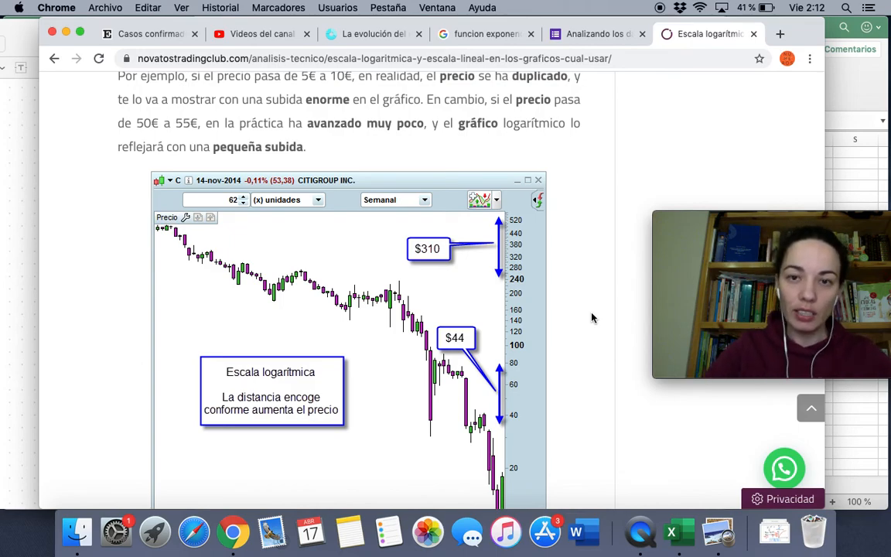
pyautogui.scroll(1, 591, 316)
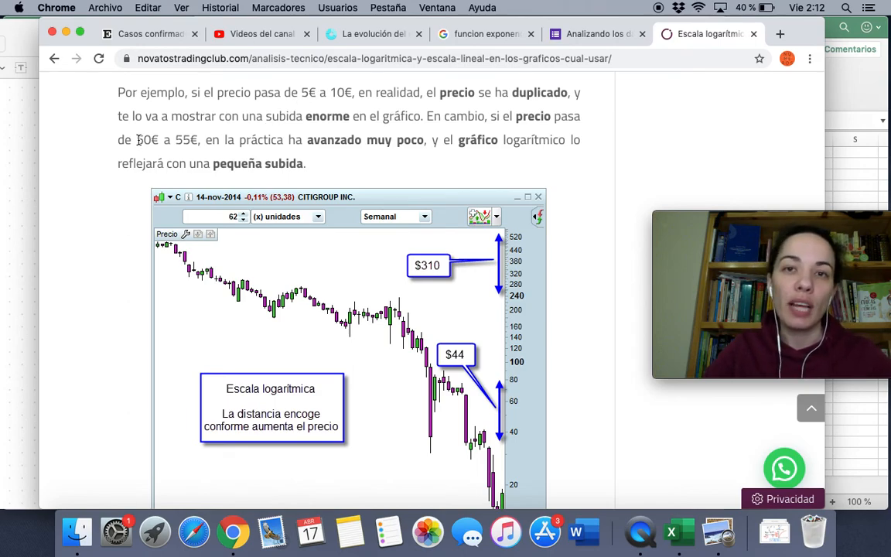
# Highlight the '50€ a 55€' example, then switch to the 'La evolución del…' epdata tab
pyautogui.moveTo(137, 140); pyautogui.dragTo(194, 141)
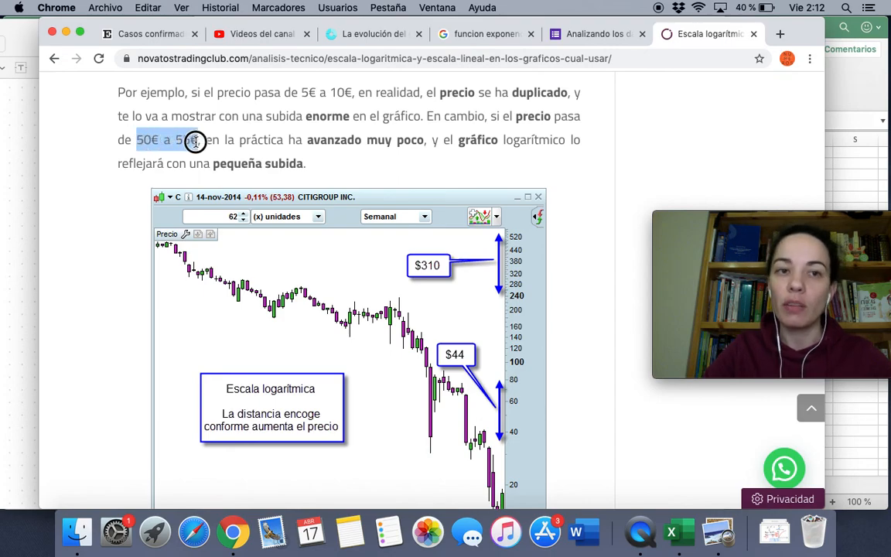
pyautogui.click(152, 169)
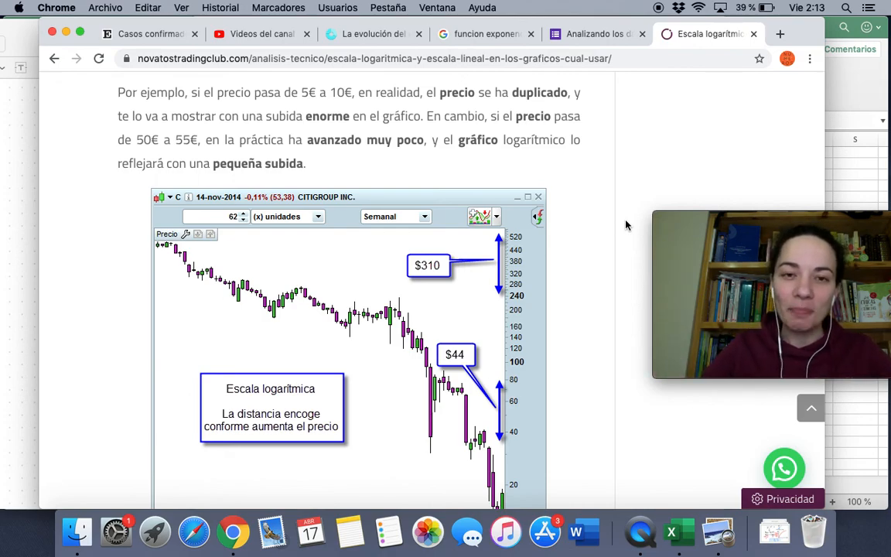
pyautogui.click(365, 36)
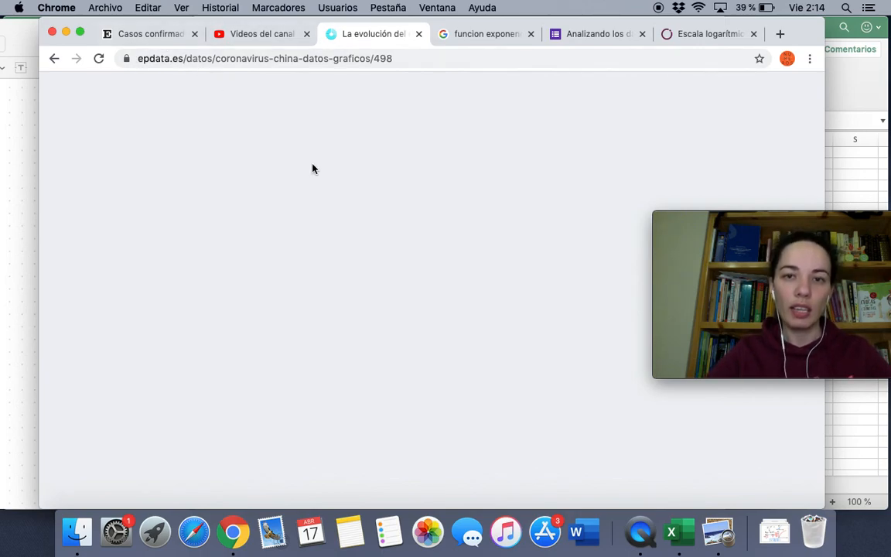
# Reload the epdata page, shift the browser slightly left, and scroll to the Descargar datos buttons
pyautogui.click(99, 59)
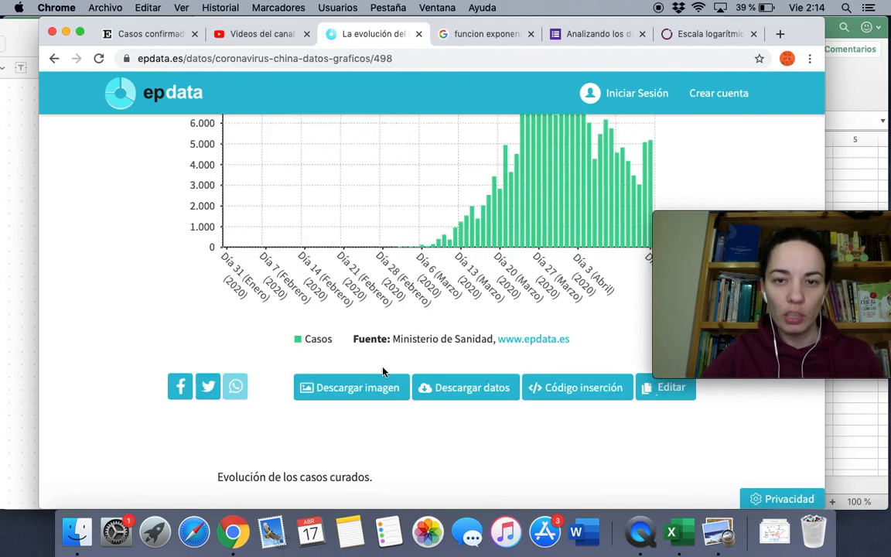
pyautogui.scroll(5, 382, 372)
pyautogui.scroll(-1, 382, 371)
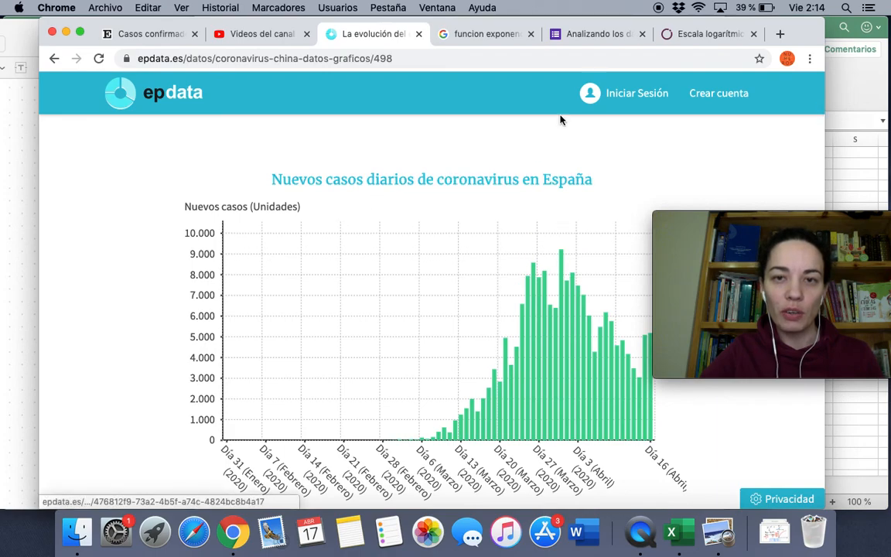
pyautogui.moveTo(797, 29); pyautogui.dragTo(759, 29)
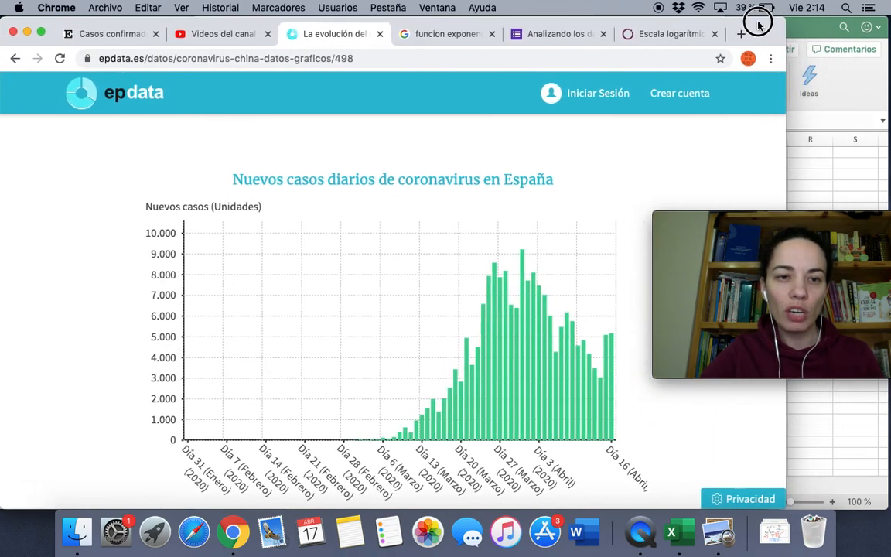
pyautogui.moveTo(489, 309)
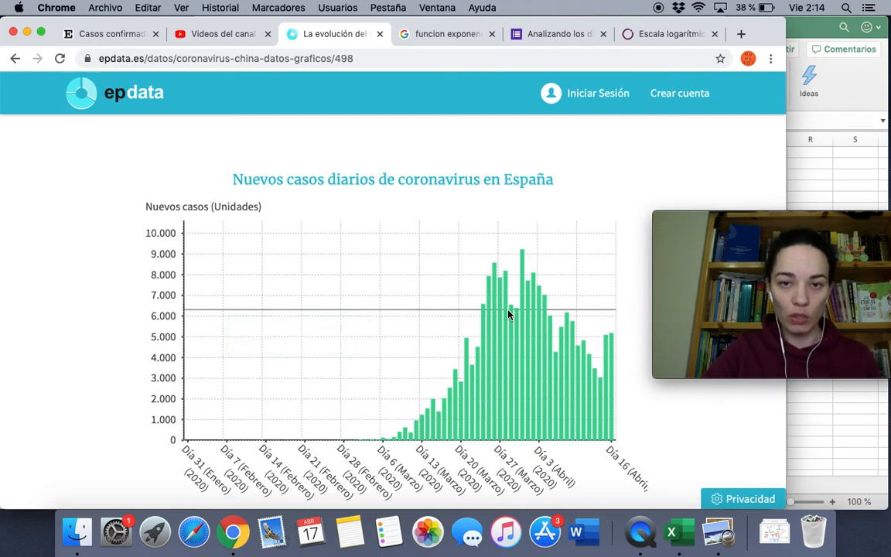
pyautogui.scroll(-5, 508, 312)
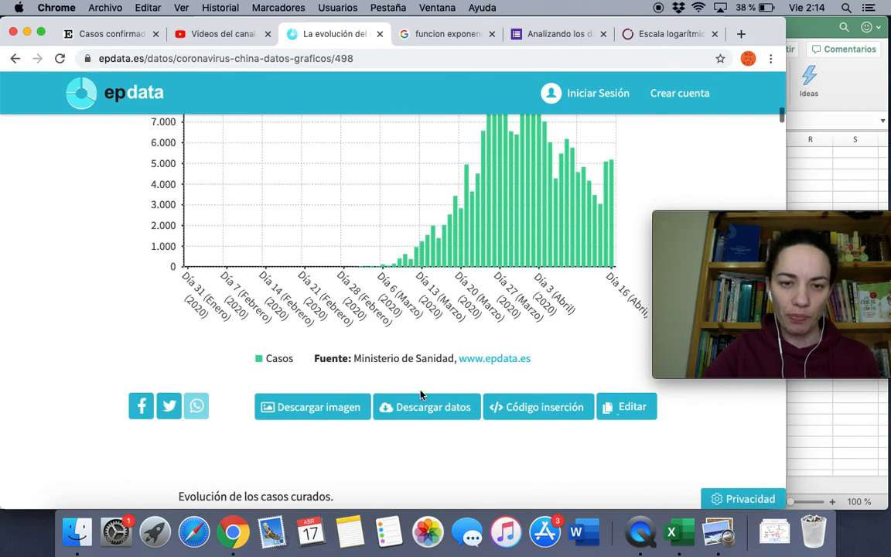
# Download the Spain new-cases chart data as a CSV file and bring up the blank Excel workbook Libro1
pyautogui.click(415, 416)
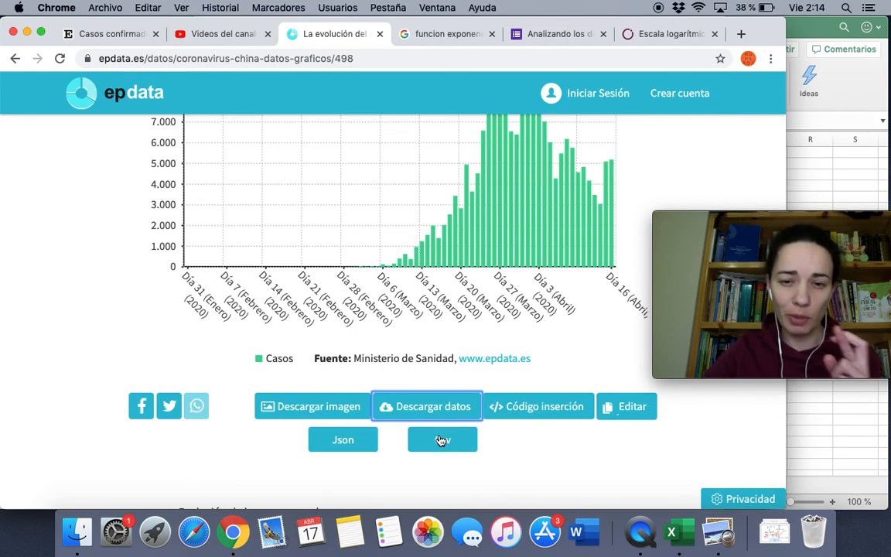
pyautogui.click(442, 440)
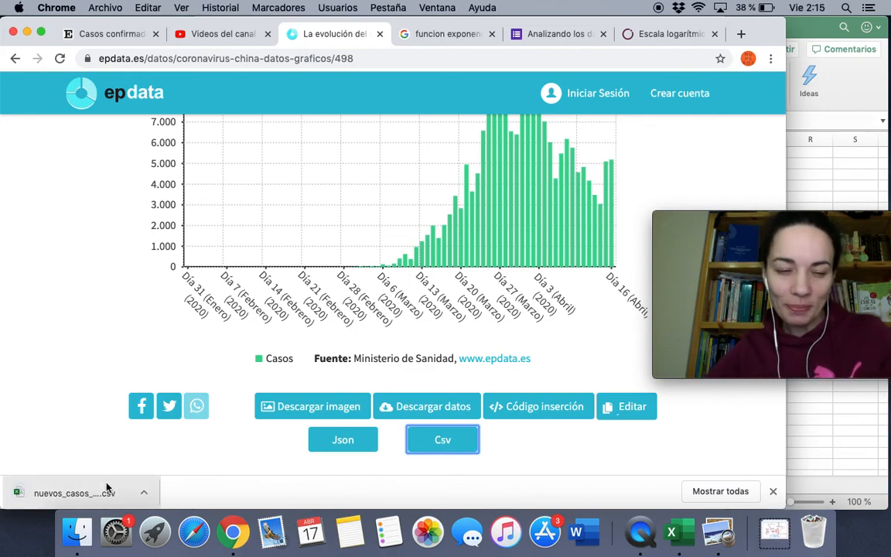
pyautogui.click(679, 533)
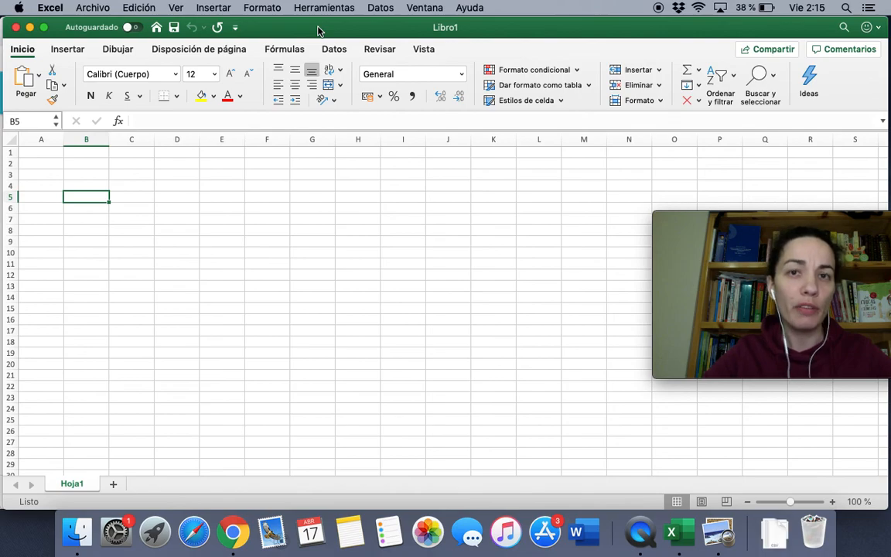
pyautogui.click(138, 232)
pyautogui.click(46, 155)
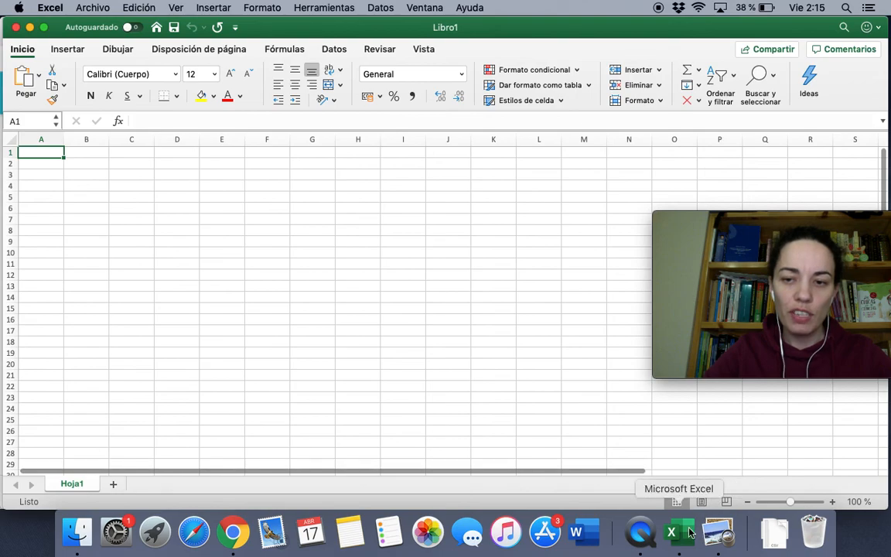
pyautogui.click(718, 534)
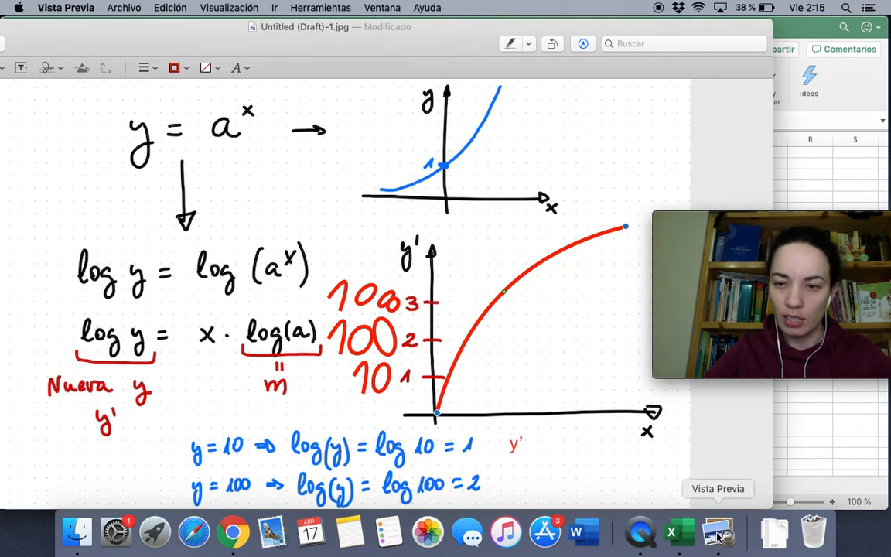
pyautogui.click(773, 532)
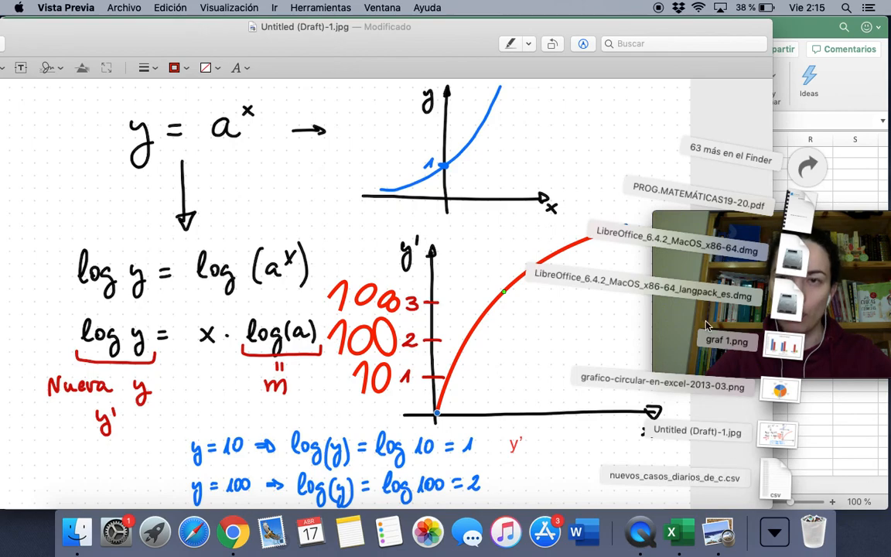
pyautogui.click(789, 28)
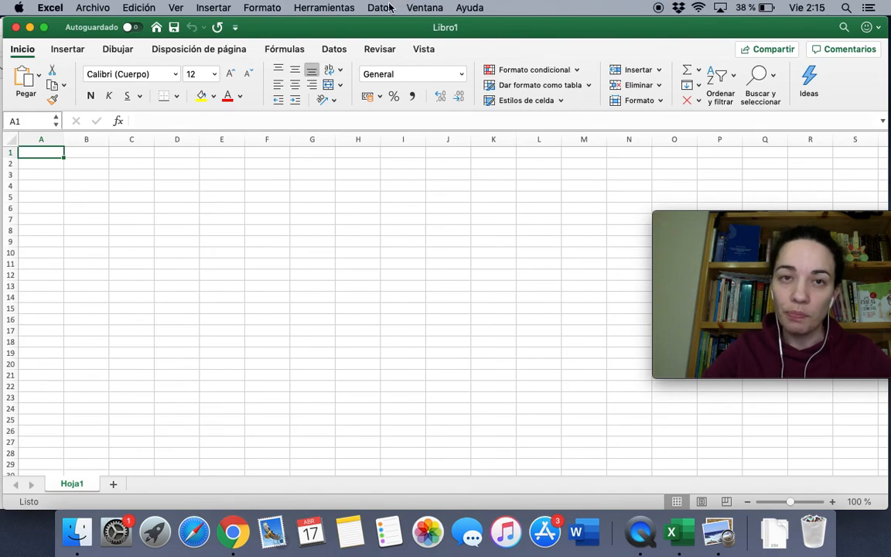
# Import a text file via Datos, selecting nuevos_casos_diarios_de_c.csv from Descargas
pyautogui.click(384, 8)
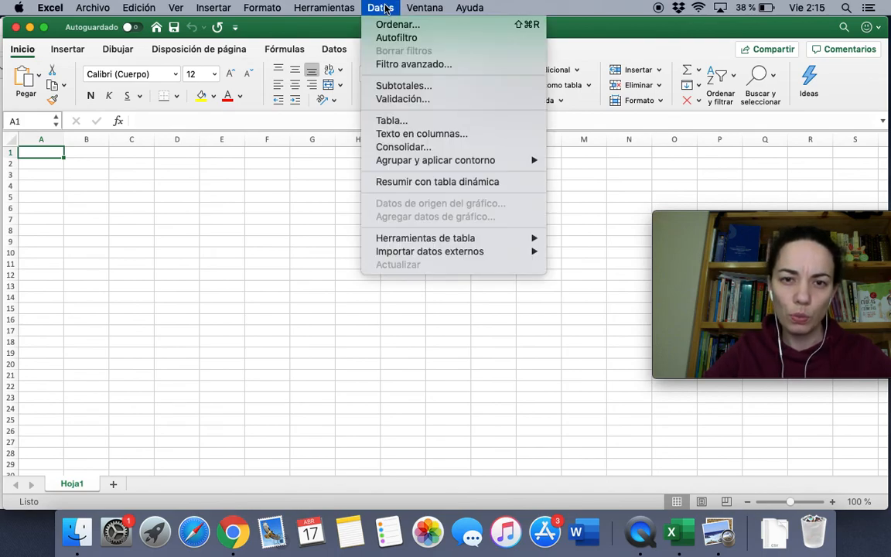
pyautogui.moveTo(432, 251)
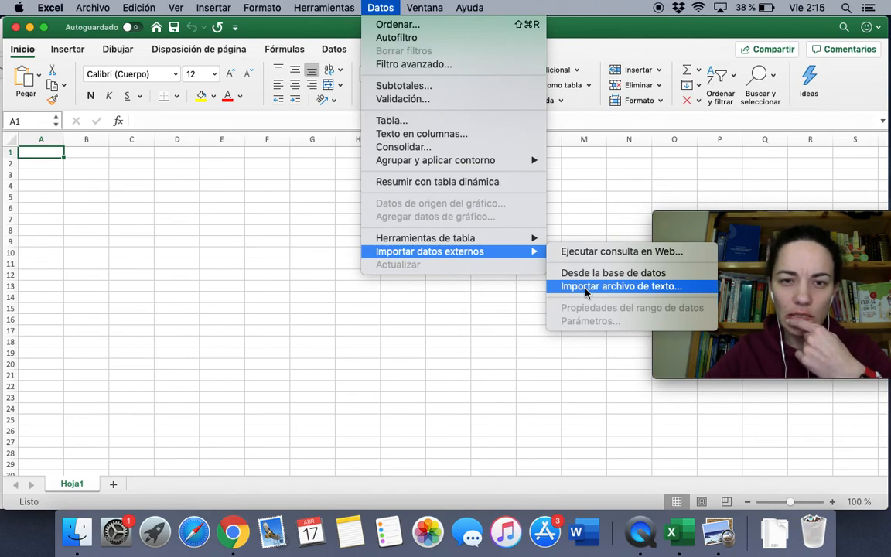
pyautogui.click(586, 286)
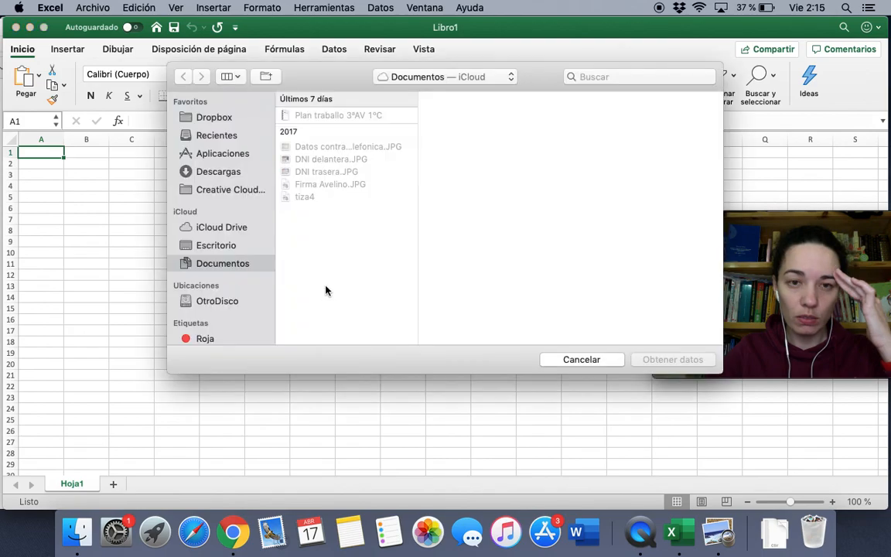
pyautogui.click(218, 171)
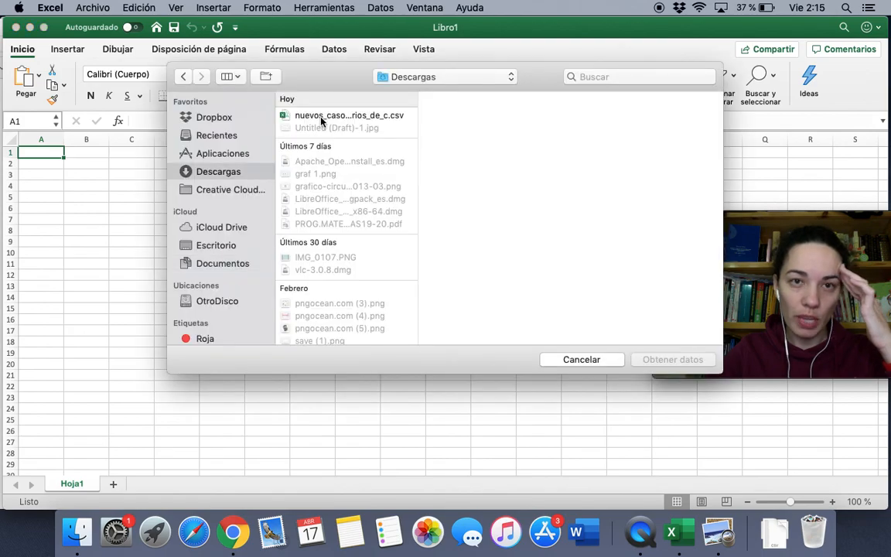
pyautogui.click(321, 116)
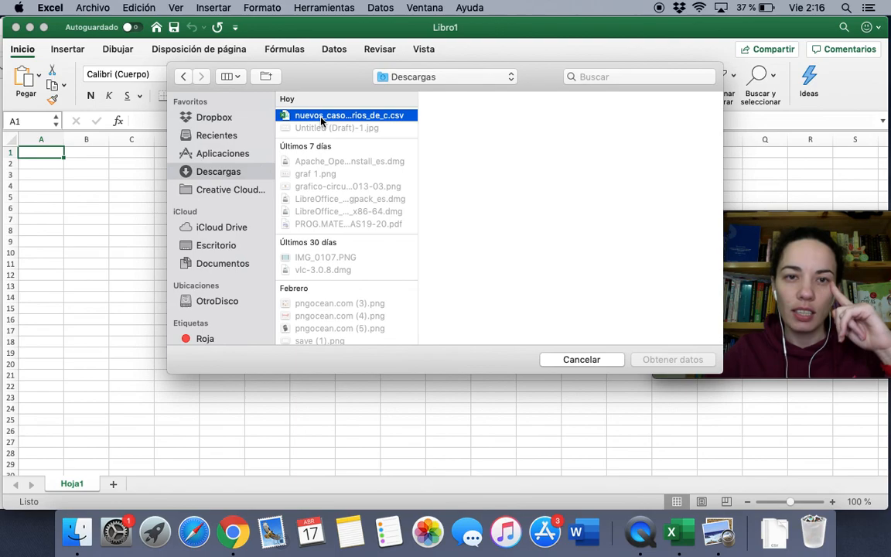
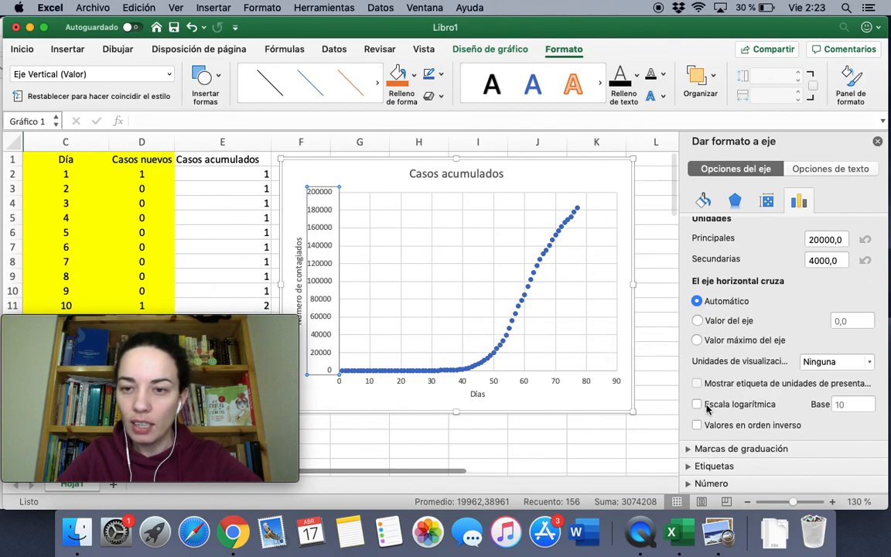
# Compare logarithmic and linear vertical axes, leave it logarithmic, and enlarge the Casos acumulados chart
pyautogui.click(698, 404)
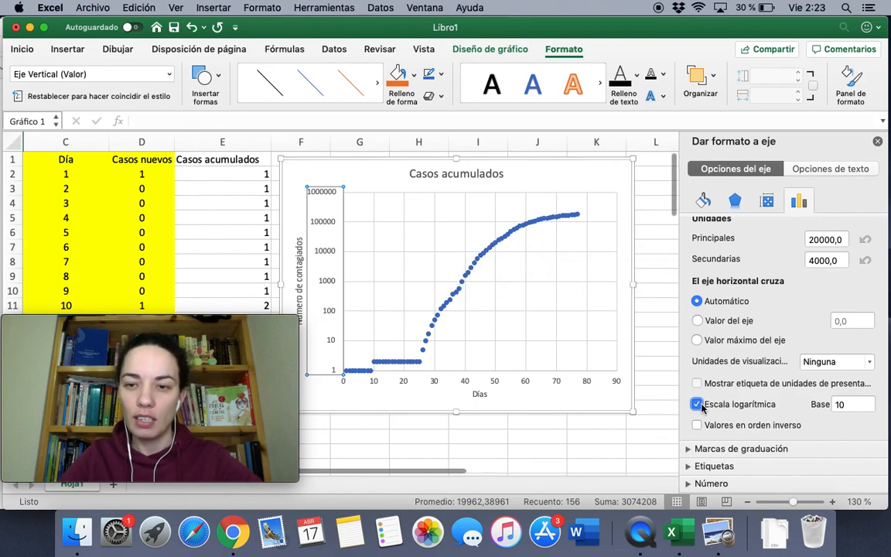
pyautogui.click(697, 405)
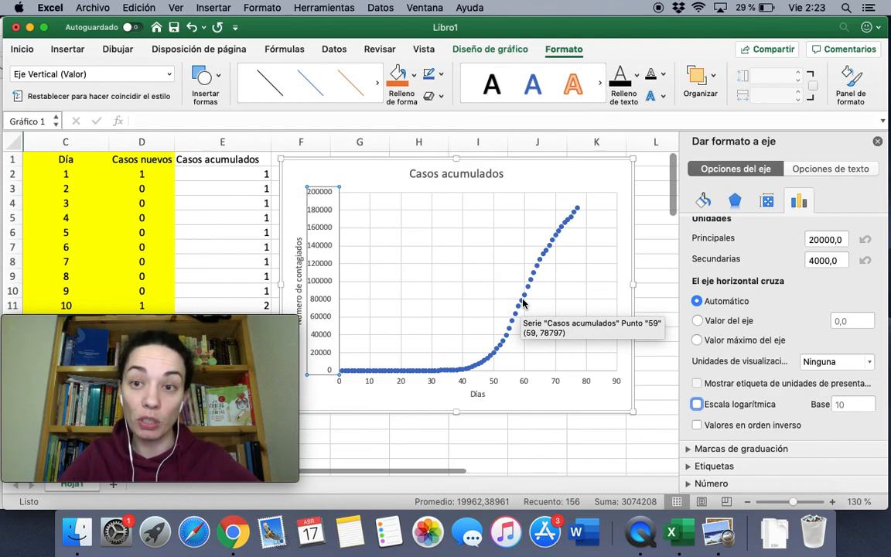
pyautogui.click(696, 403)
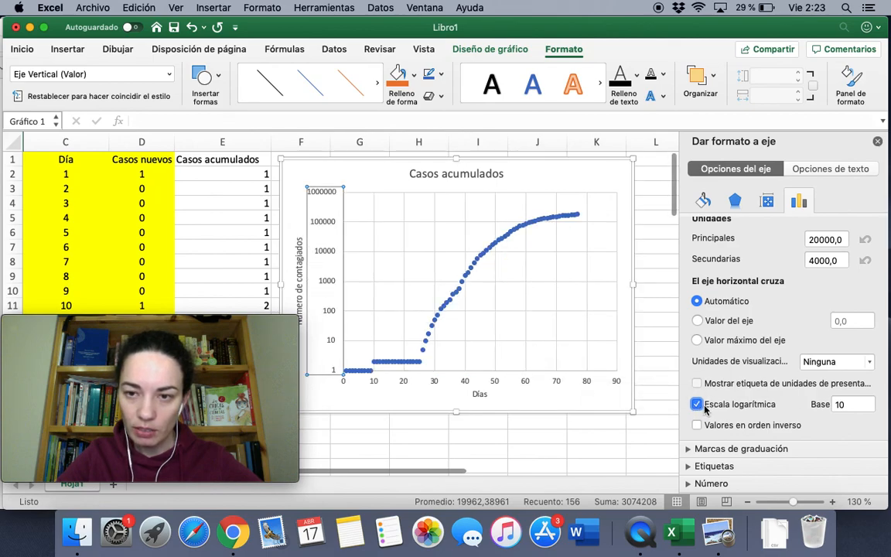
pyautogui.click(697, 404)
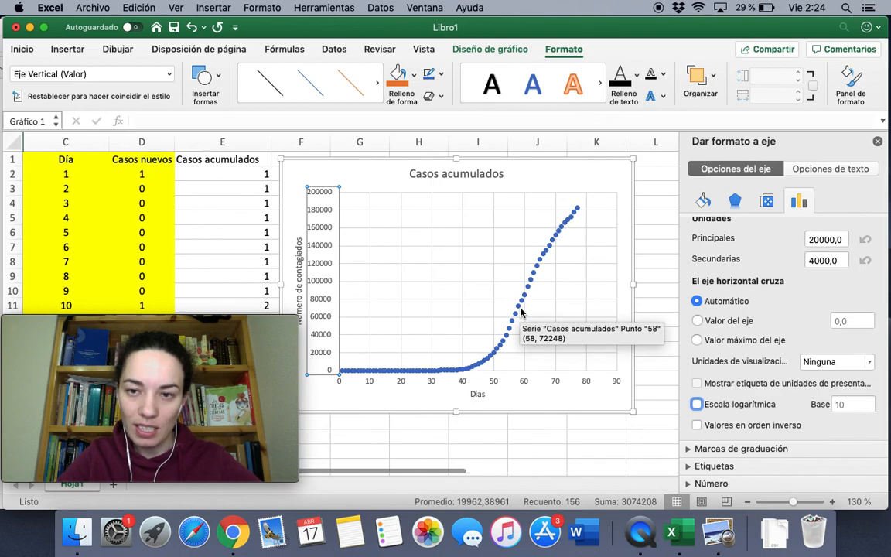
pyautogui.click(696, 403)
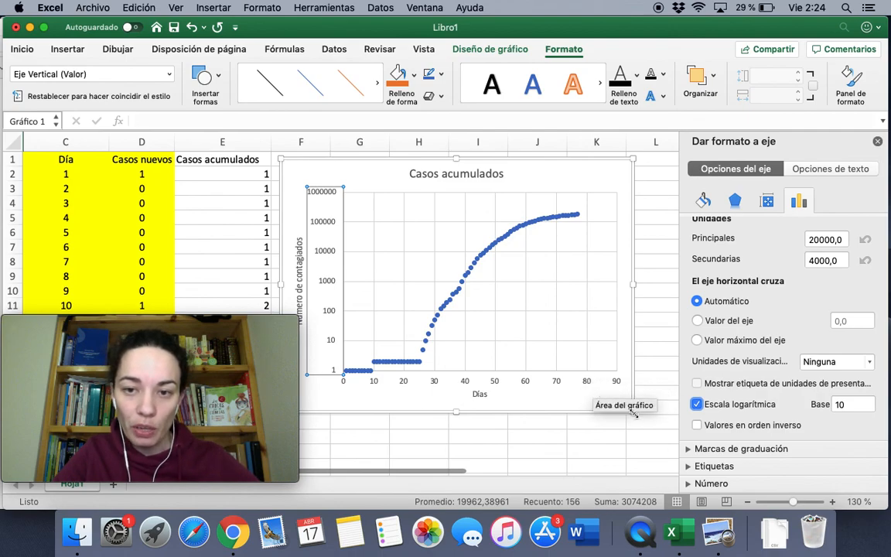
pyautogui.moveTo(632, 412); pyautogui.dragTo(647, 444)
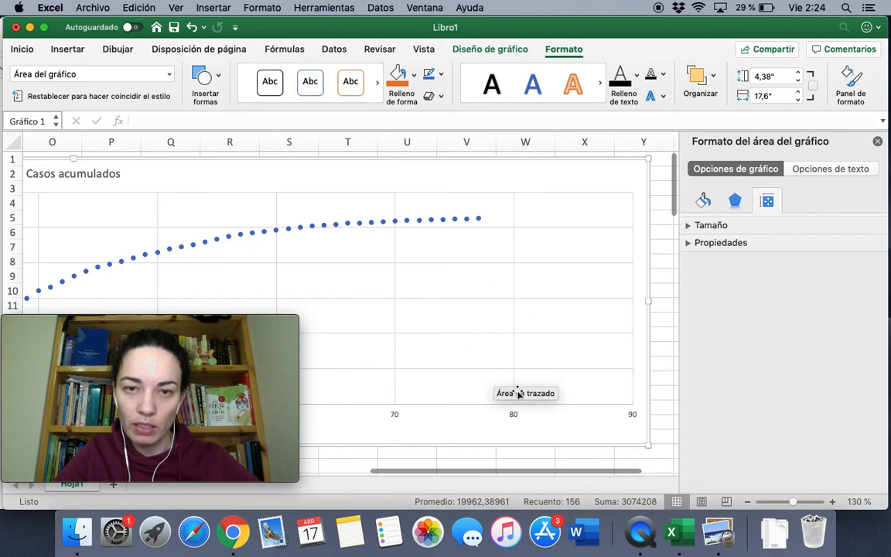
pyautogui.moveTo(648, 304); pyautogui.dragTo(342, 302)
pyautogui.moveTo(495, 469); pyautogui.dragTo(337, 468)
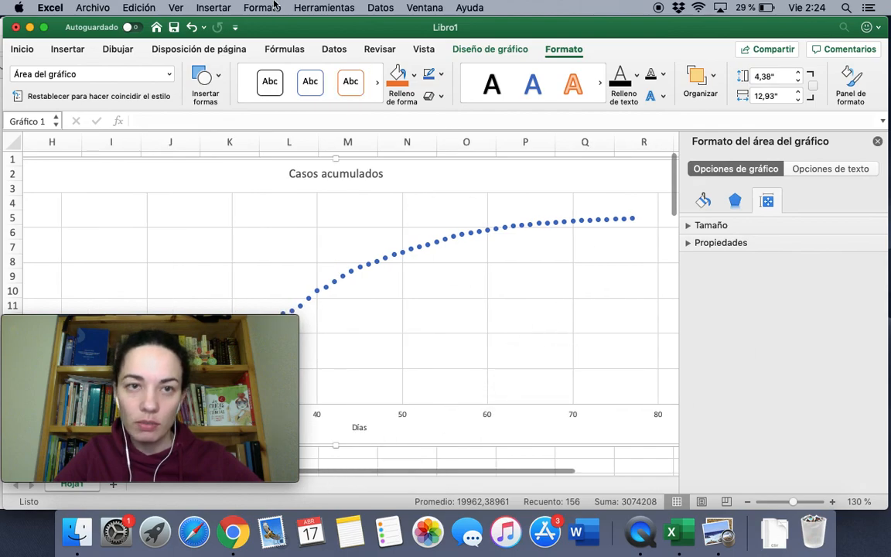
pyautogui.click(191, 28)
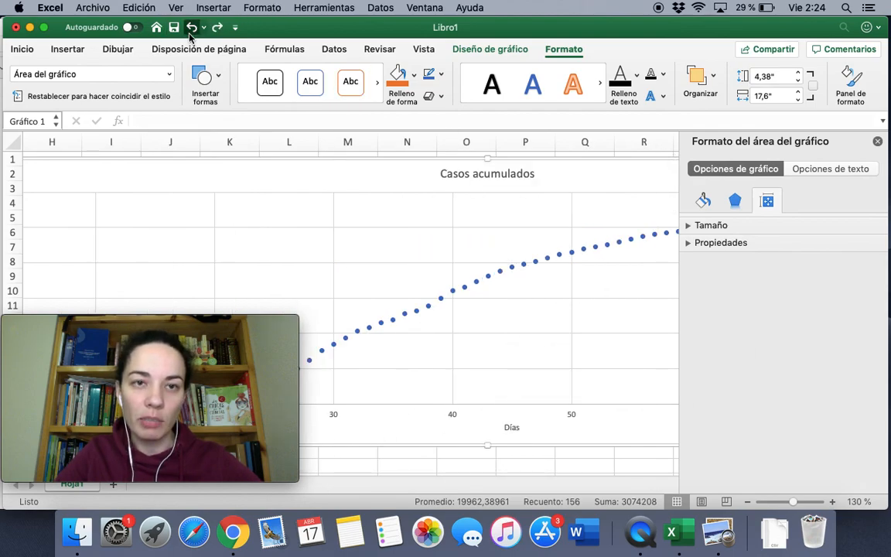
pyautogui.click(191, 28)
pyautogui.hscroll(-5, 377, 364)
pyautogui.scroll(1, 375, 364)
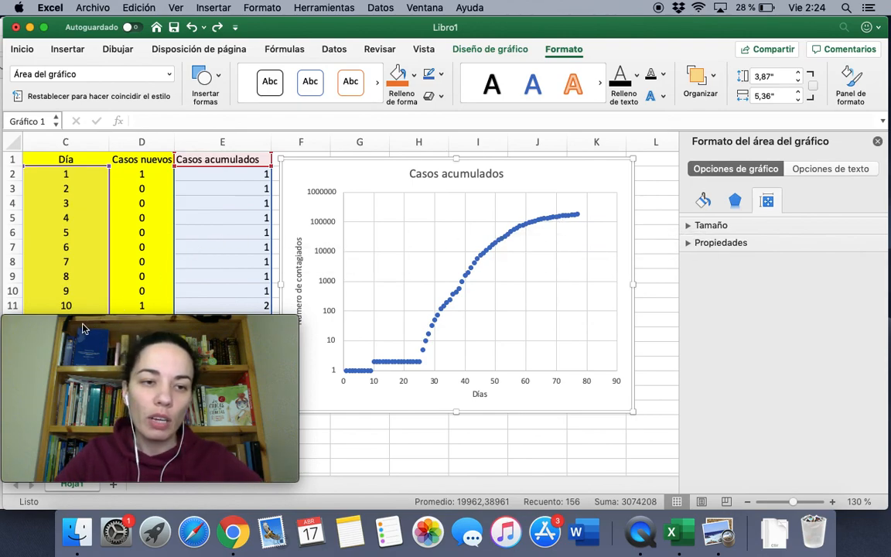
pyautogui.moveTo(52, 321); pyautogui.dragTo(636, 318)
# Scroll down to the later days and select runs of new-case values in column D
pyautogui.click(177, 394)
pyautogui.scroll(-10, 177, 394)
pyautogui.scroll(-6, 177, 394)
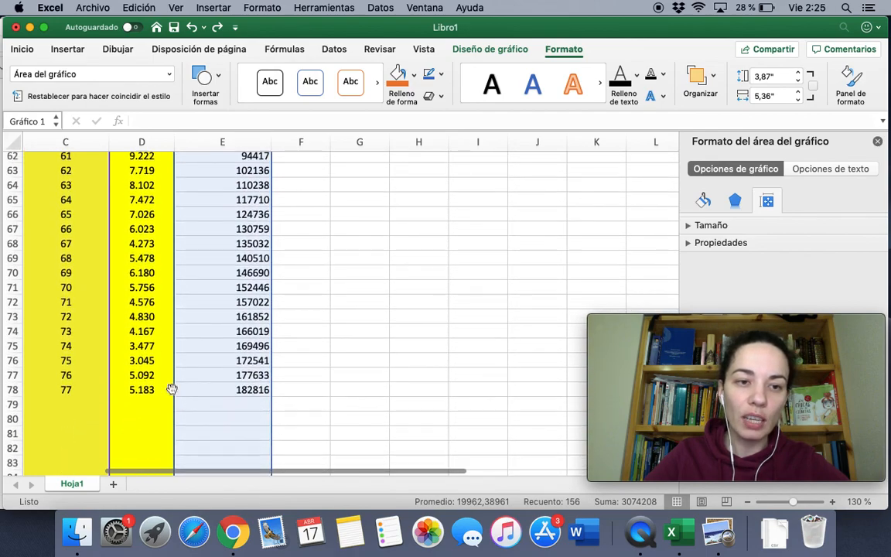
pyautogui.click(138, 392)
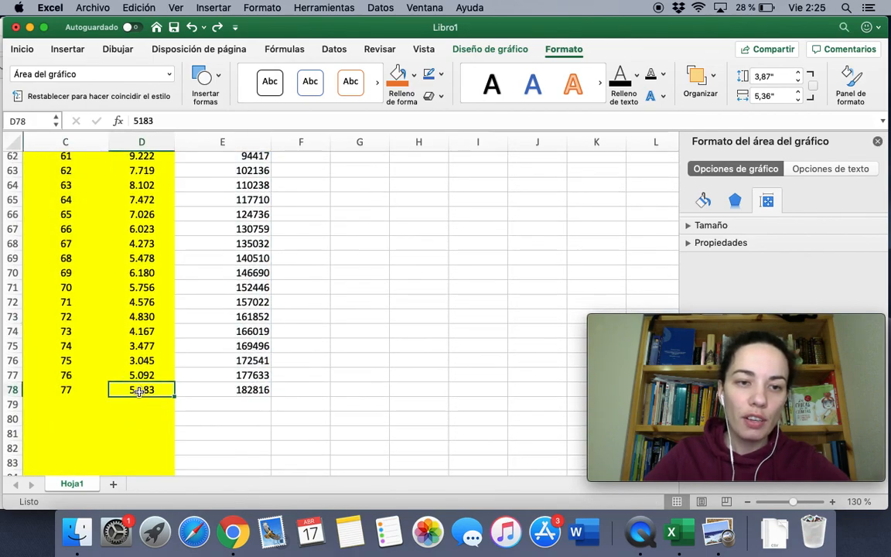
pyautogui.scroll(3, 136, 334)
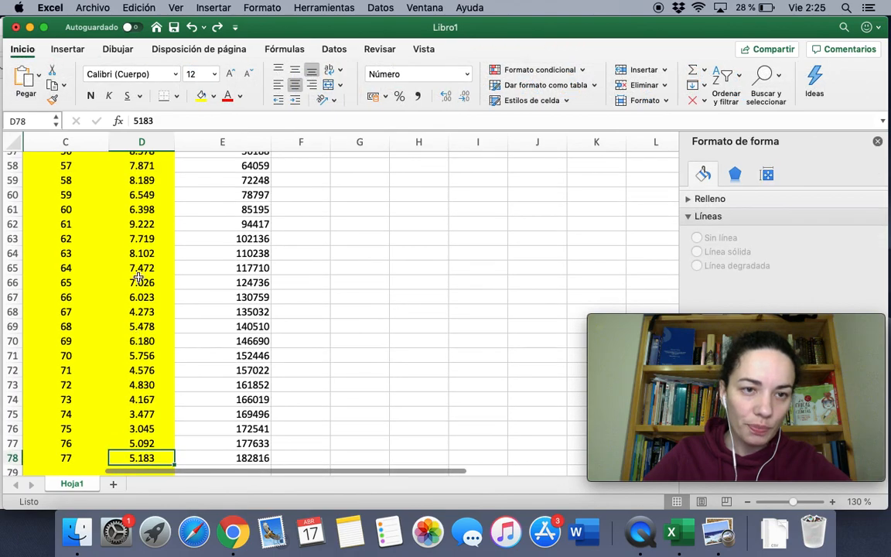
pyautogui.moveTo(140, 282); pyautogui.dragTo(139, 169)
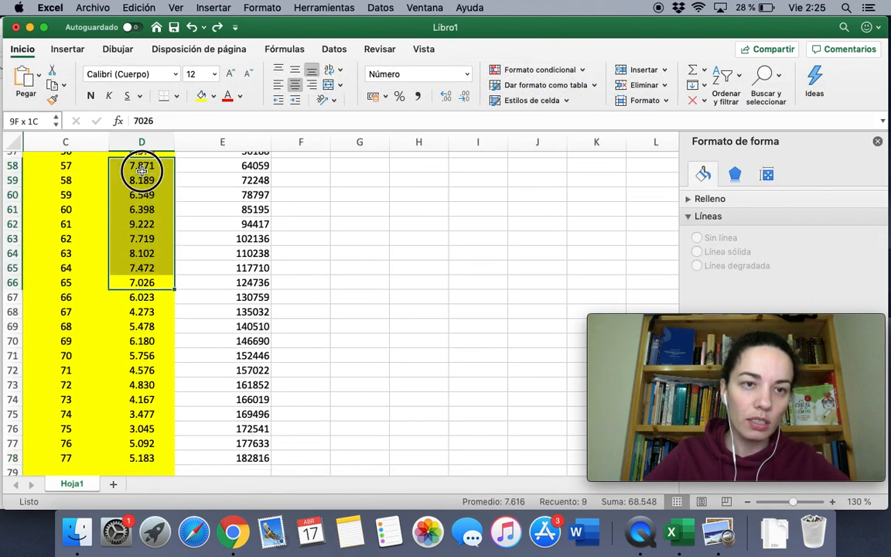
pyautogui.scroll(3, 139, 168)
pyautogui.scroll(2, 141, 170)
pyautogui.moveTo(133, 202); pyautogui.dragTo(141, 378)
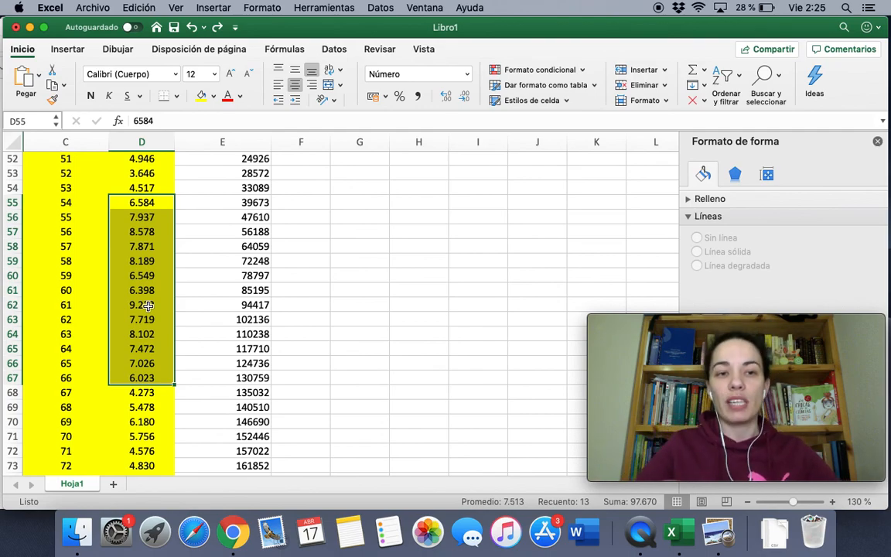
# Select D67 (6.023) and bring up the Fill Color choices
pyautogui.click(146, 202)
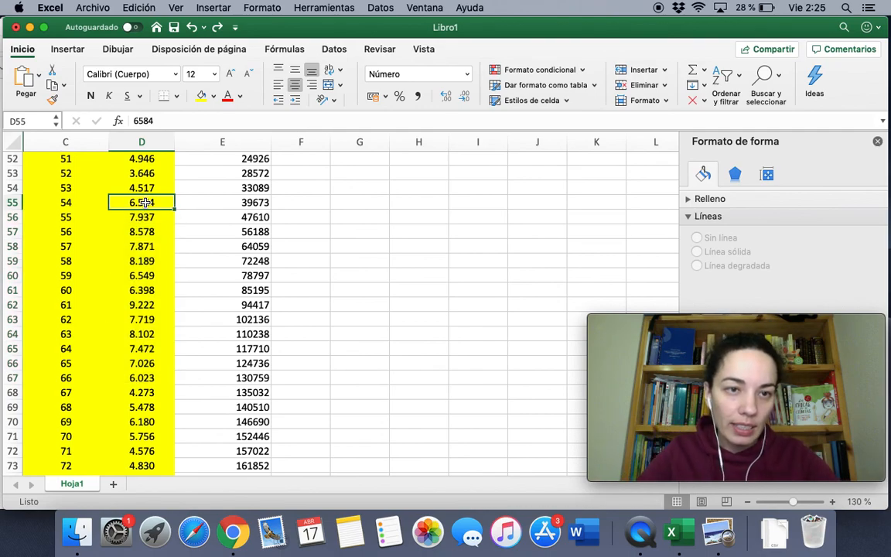
pyautogui.click(136, 377)
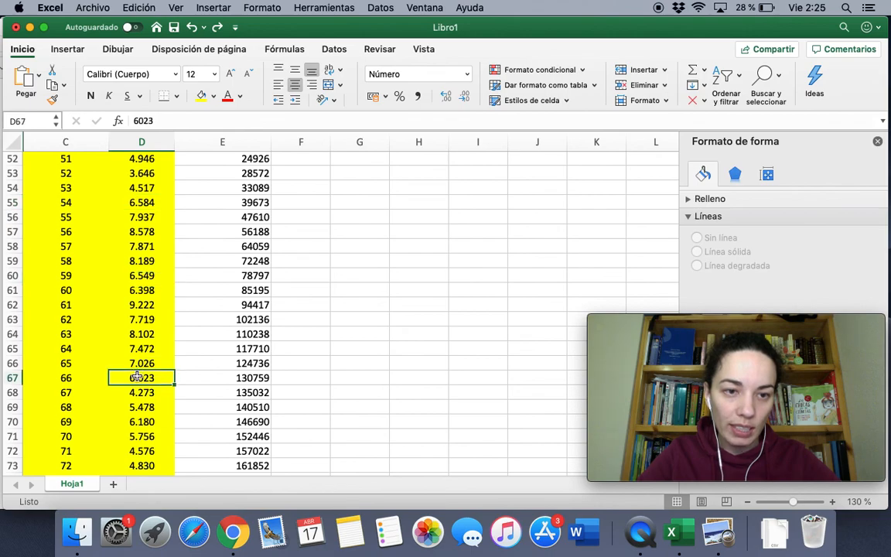
pyautogui.click(214, 97)
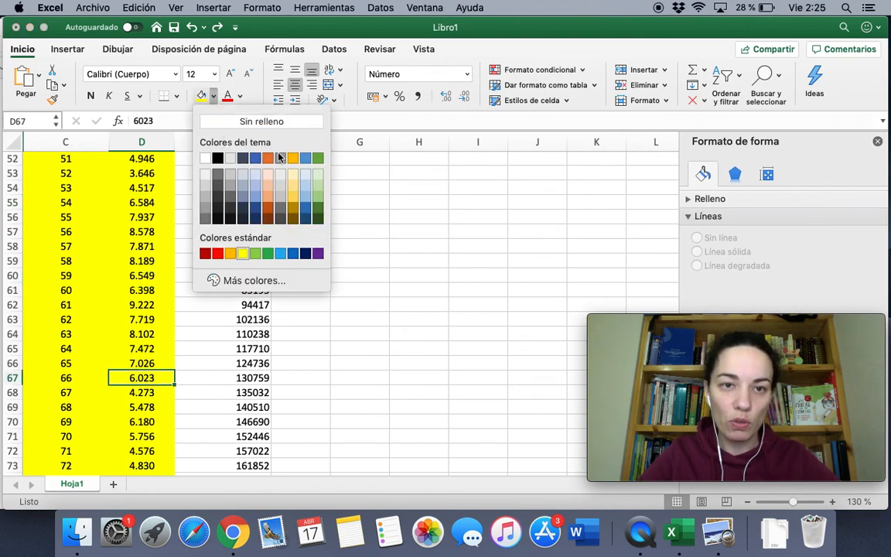
# Fill D67 (6.023) and D55 (6.584) light blue, then zoom in on the cells
pyautogui.click(280, 254)
pyautogui.click(145, 203)
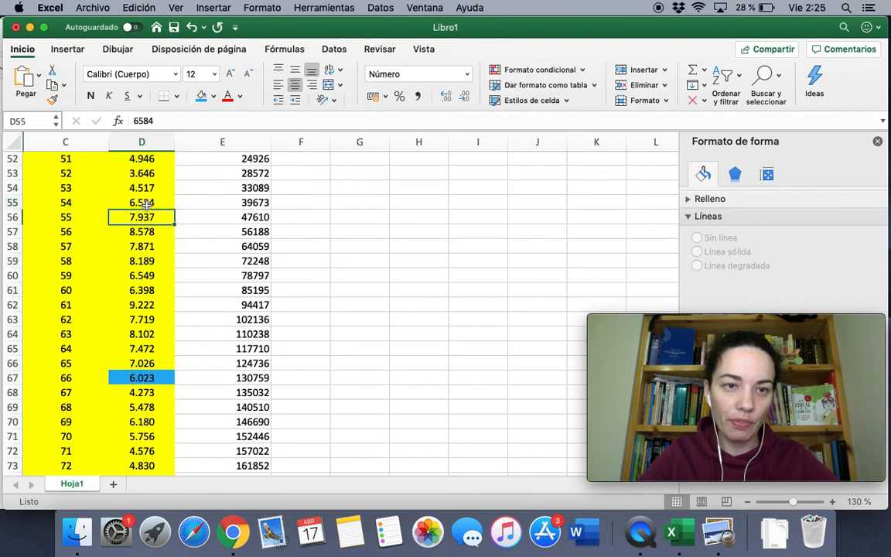
pyautogui.click(201, 96)
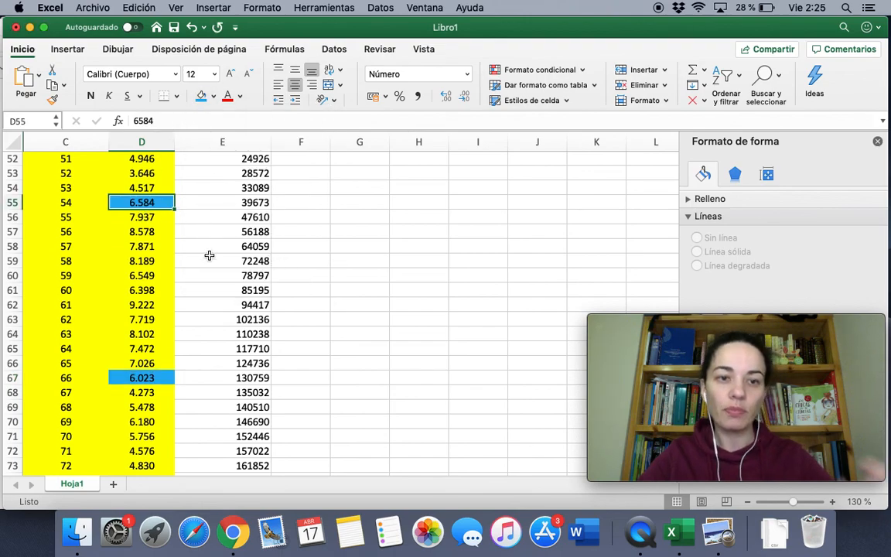
pyautogui.click(831, 502)
pyautogui.click(831, 502)
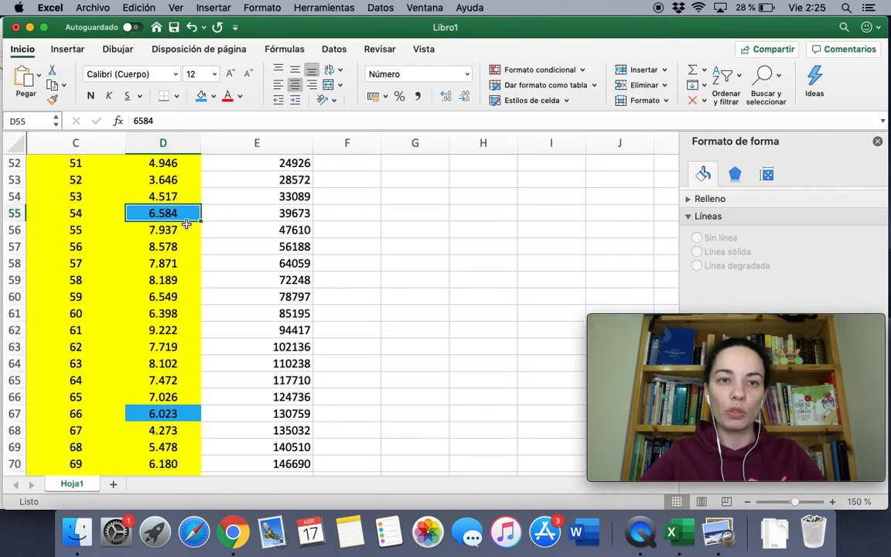
# Select the two blue cells D55 and D67 together, leaving the font colour unchanged
pyautogui.keyDown('super'); pyautogui.click(177, 410); pyautogui.keyUp('super')
pyautogui.click(238, 97)
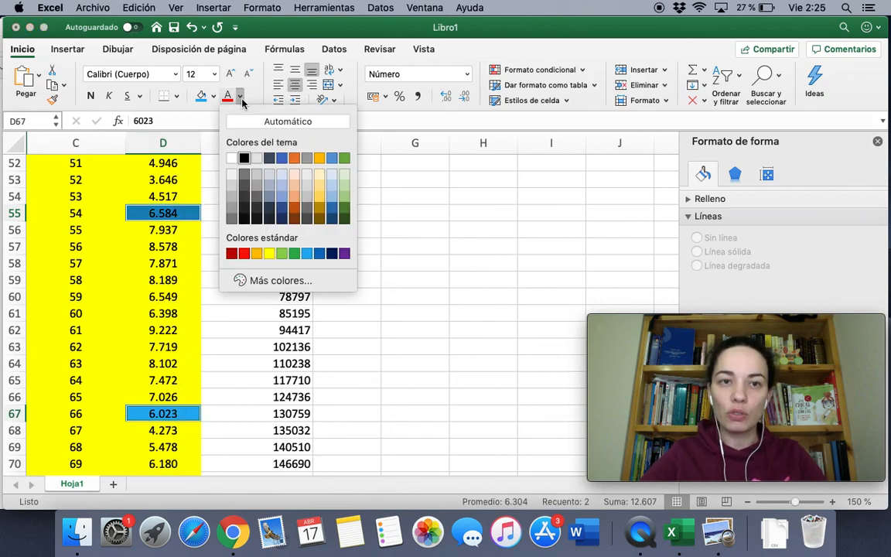
pyautogui.press('Escape')
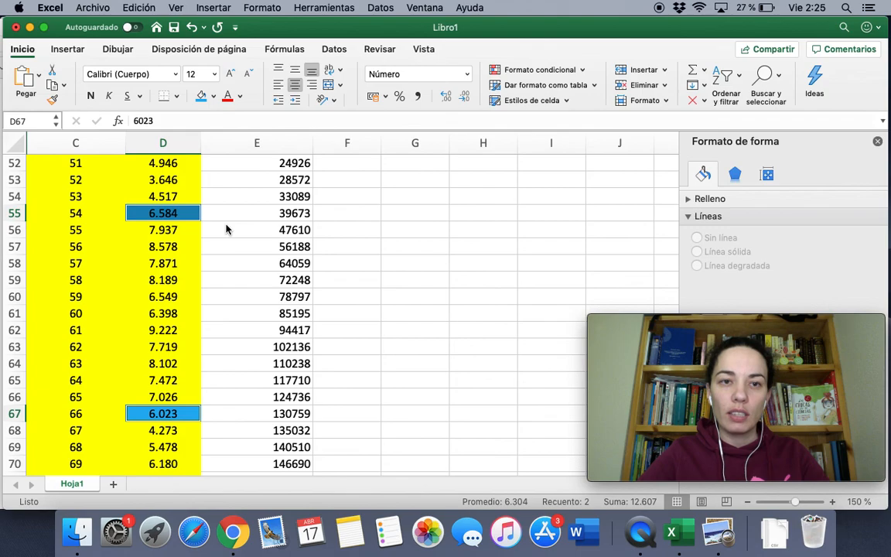
pyautogui.click(237, 227)
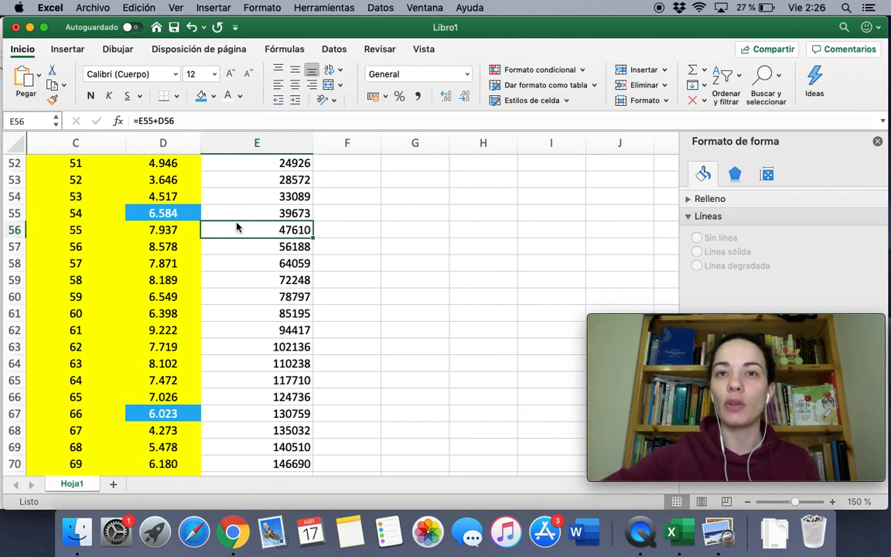
pyautogui.click(159, 215)
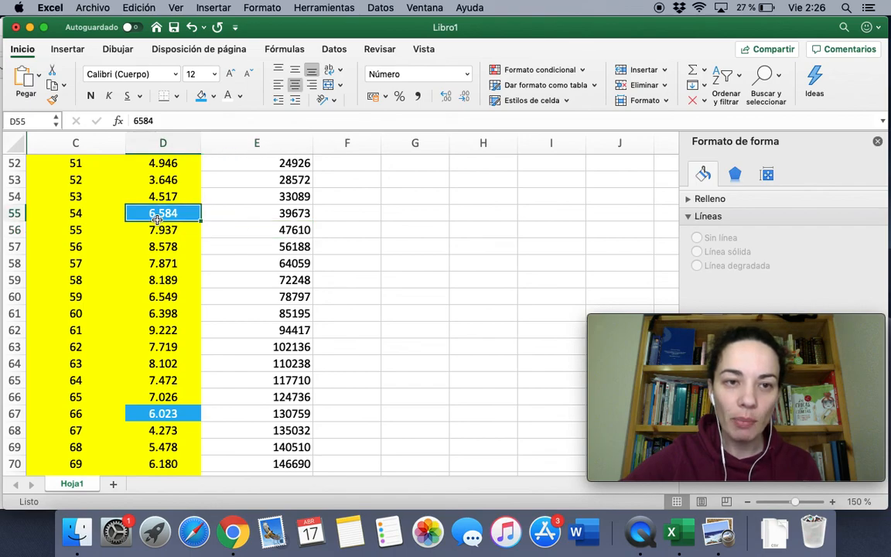
pyautogui.keyDown('super'); pyautogui.click(158, 413); pyautogui.keyUp('super')
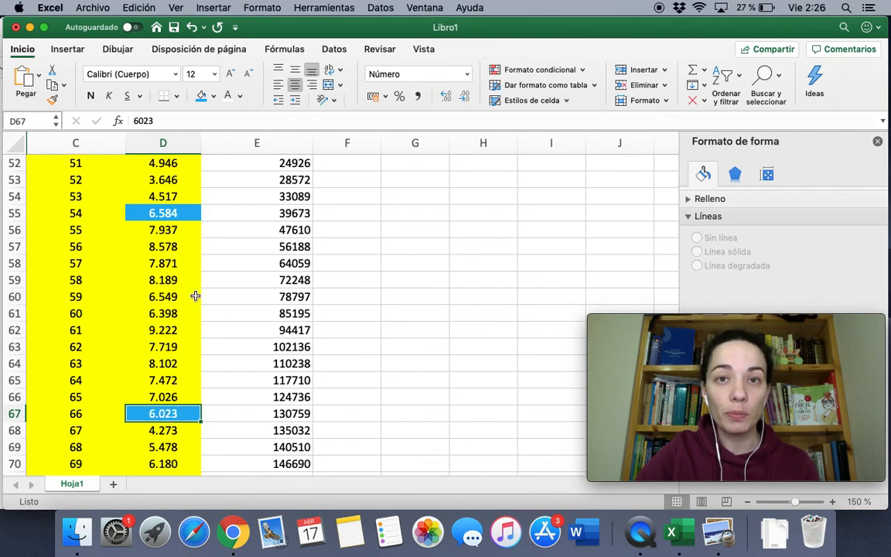
pyautogui.keyDown('super'); pyautogui.click(168, 213); pyautogui.keyUp('super')
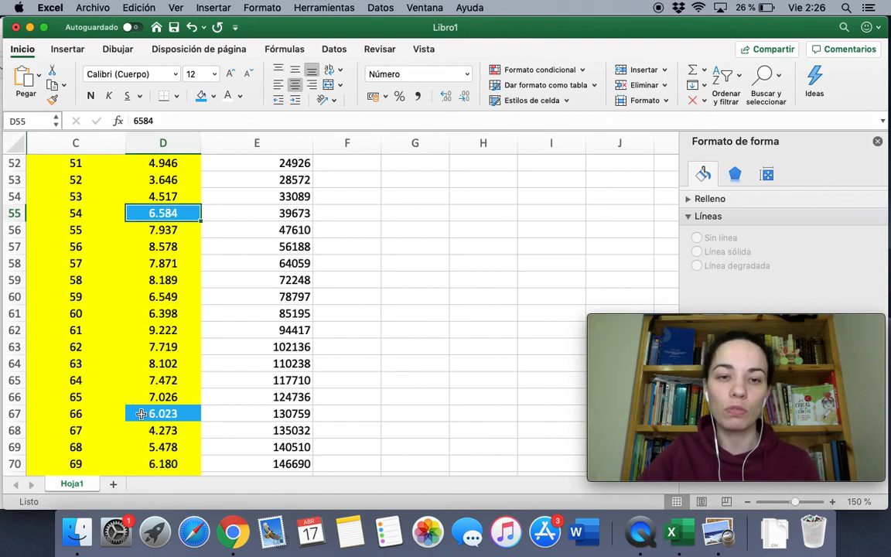
# Select D73:D78 to read the last six days' new-case total in the status bar
pyautogui.scroll(-5, 251, 393)
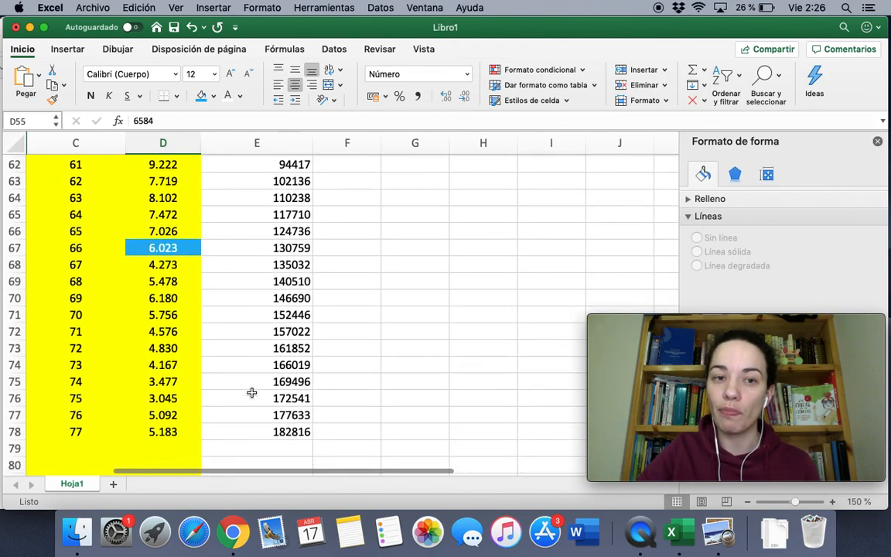
pyautogui.moveTo(162, 362); pyautogui.dragTo(163, 285)
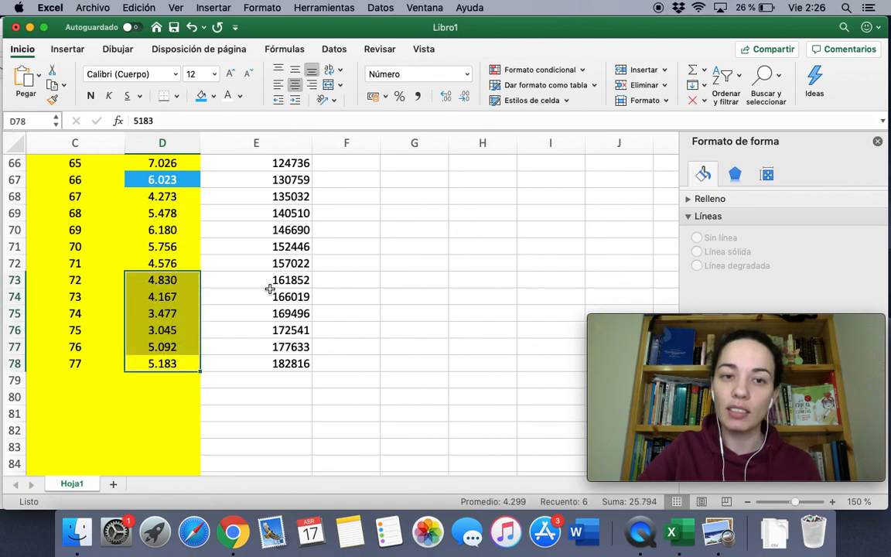
pyautogui.hscroll(1, 268, 290)
pyautogui.scroll(1, 268, 290)
pyautogui.scroll(5, 269, 290)
pyautogui.hscroll(3, 269, 289)
pyautogui.scroll(6, 270, 289)
# Scroll back to the top to show the log-scale Casos acumulados chart beside the data
pyautogui.hscroll(-1, 269, 289)
pyautogui.scroll(5, 270, 289)
pyautogui.hscroll(-2, 269, 288)
pyautogui.scroll(3, 269, 288)
pyautogui.hscroll(2, 269, 289)
pyautogui.hscroll(1, 269, 288)
pyautogui.scroll(-10, 269, 288)
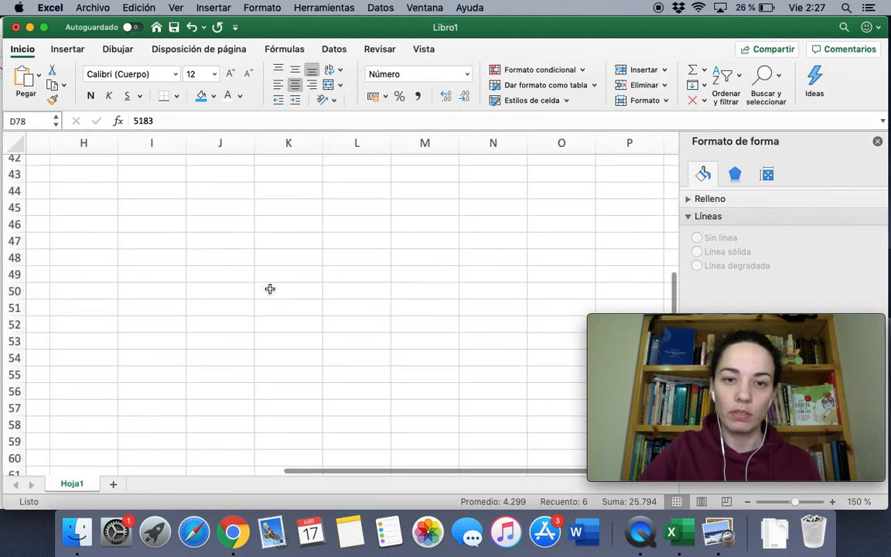
pyautogui.scroll(5, 269, 289)
pyautogui.hscroll(-3, 269, 289)
pyautogui.scroll(10, 270, 288)
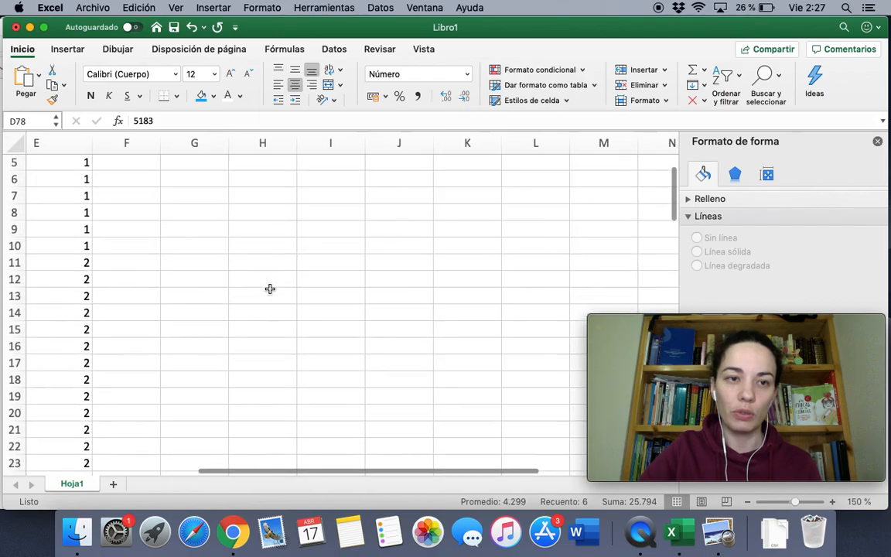
pyautogui.hscroll(1, 270, 288)
pyautogui.scroll(-9, 270, 289)
pyautogui.hscroll(1, 270, 288)
pyautogui.hscroll(-3, 270, 289)
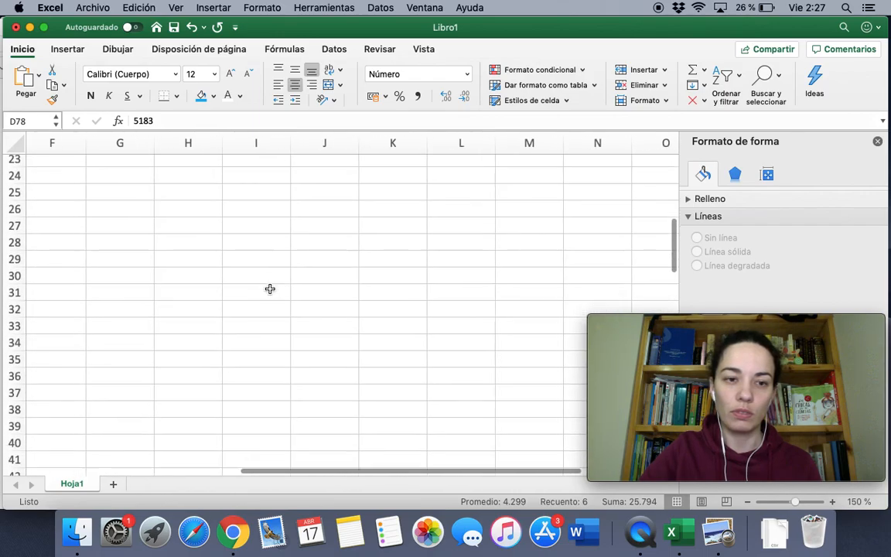
pyautogui.scroll(-5, 270, 289)
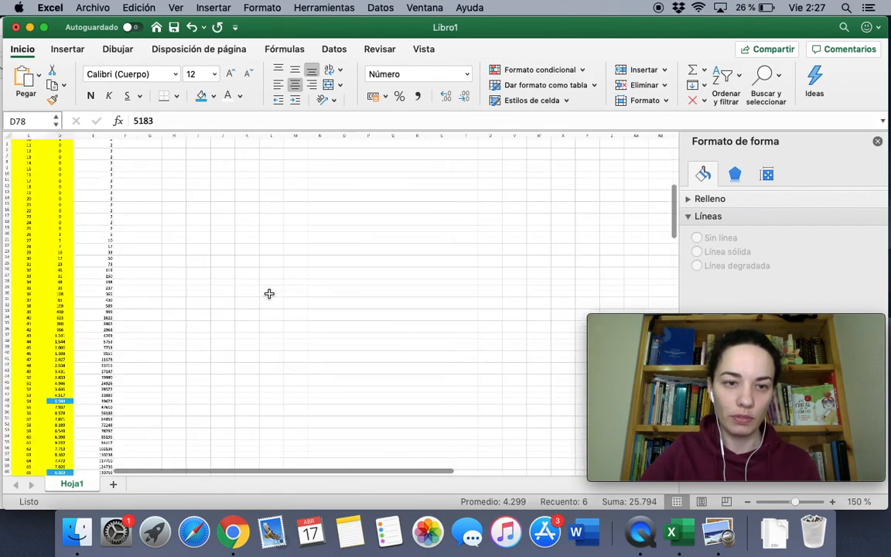
pyautogui.scroll(15, 270, 298)
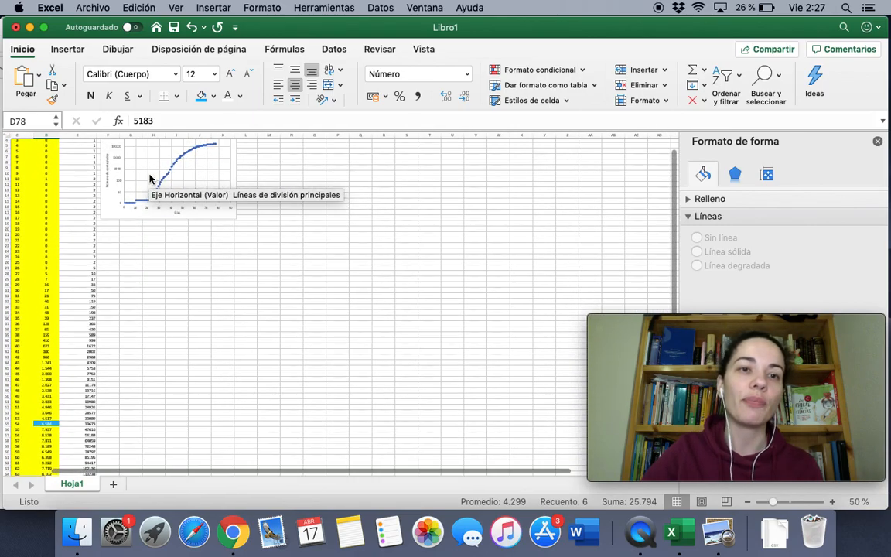
pyautogui.scroll(5, 149, 179)
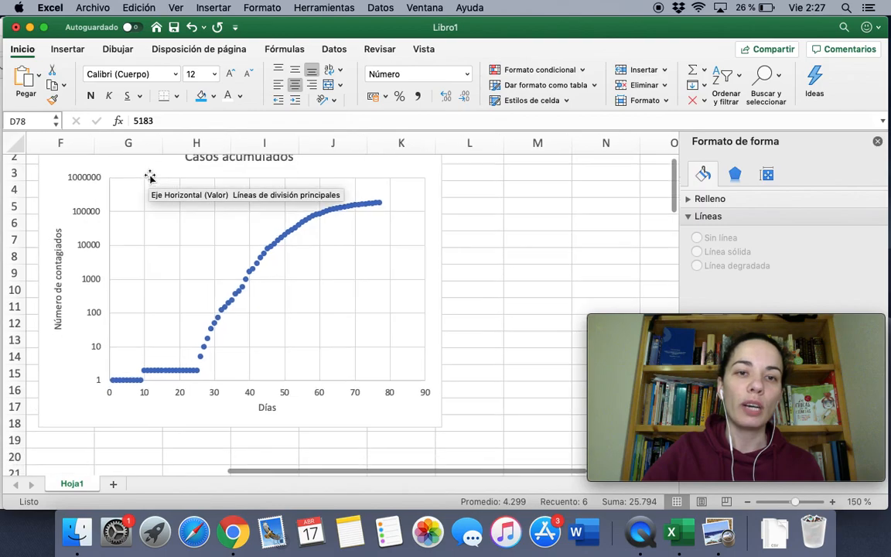
pyautogui.scroll(5, 284, 255)
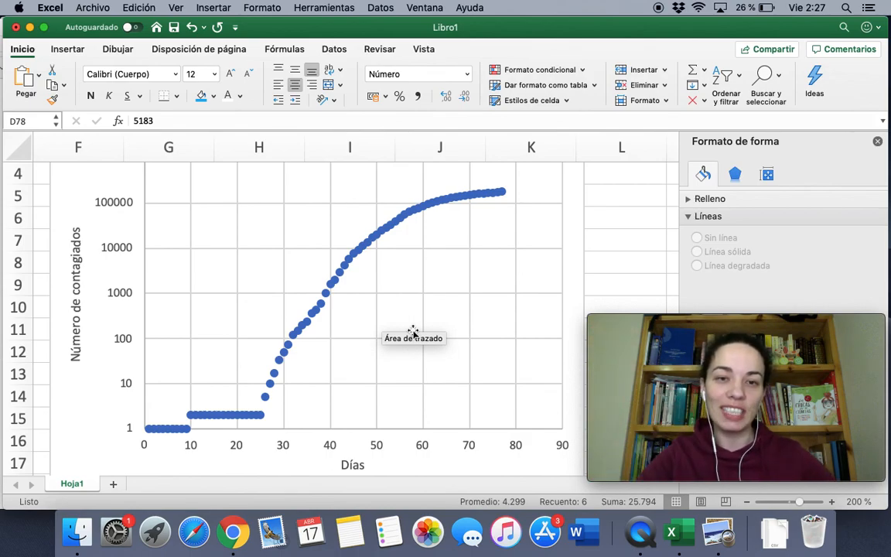
pyautogui.scroll(-5, 260, 341)
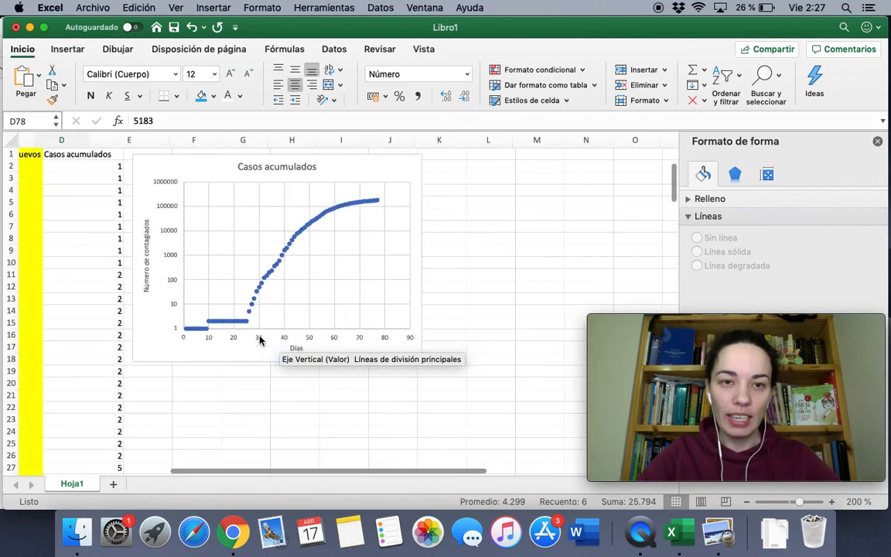
pyautogui.hscroll(-2, 260, 340)
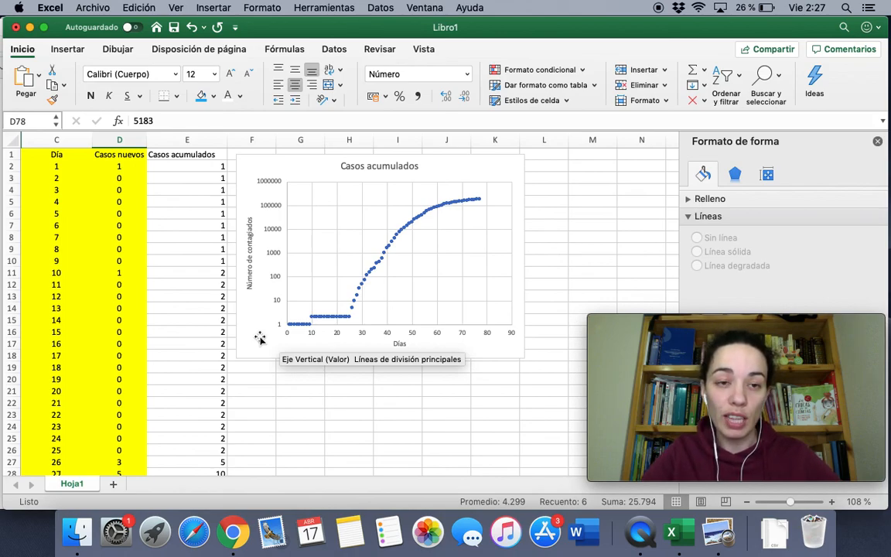
# Enter the teacher's e-mail address in cell G21
pyautogui.click(189, 165)
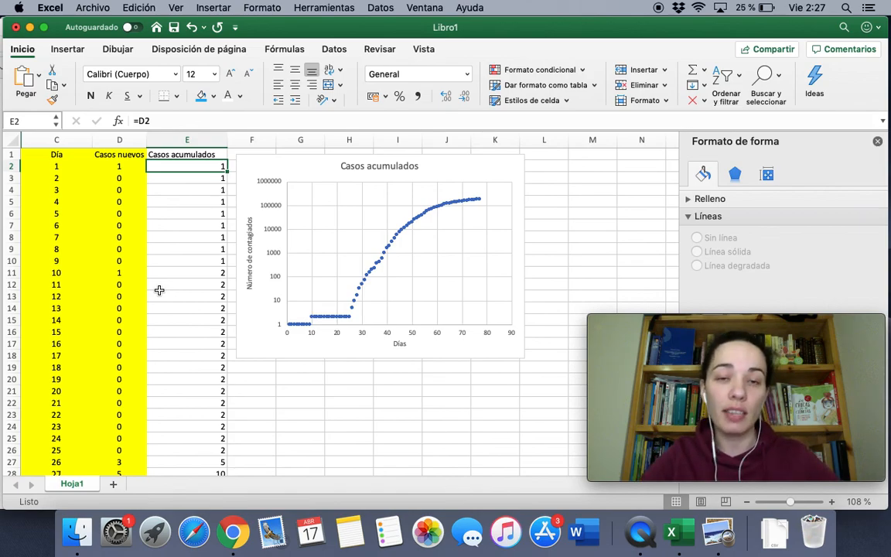
pyautogui.click(292, 389)
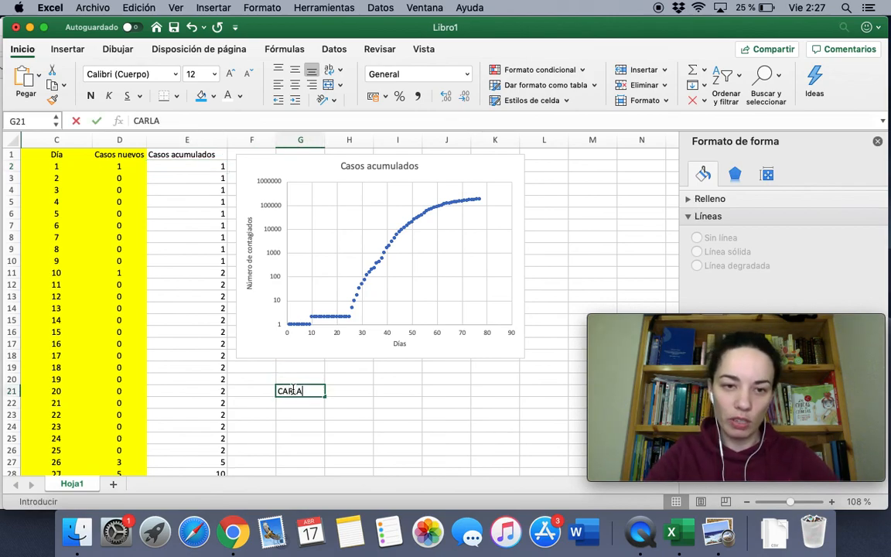
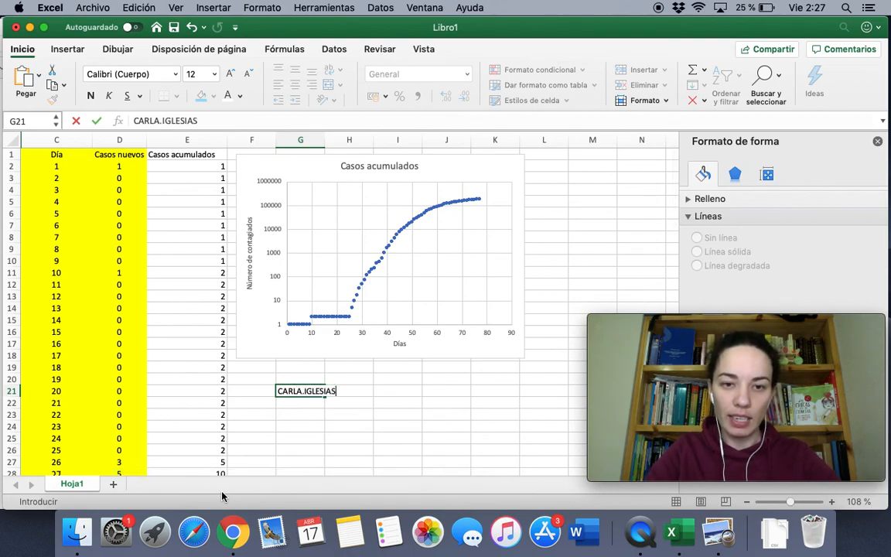
pyautogui.press('Return')
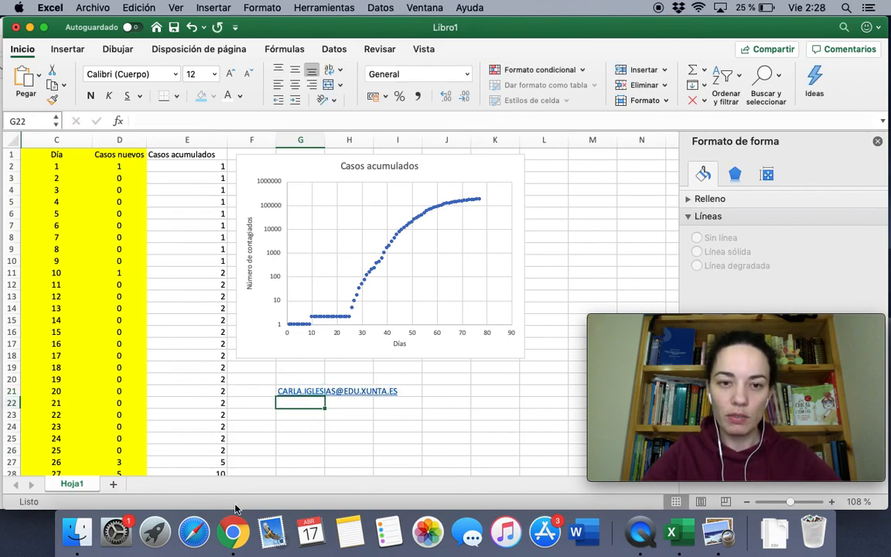
# Enlarge the e-mail text in G21 to 36 pt
pyautogui.click(279, 390)
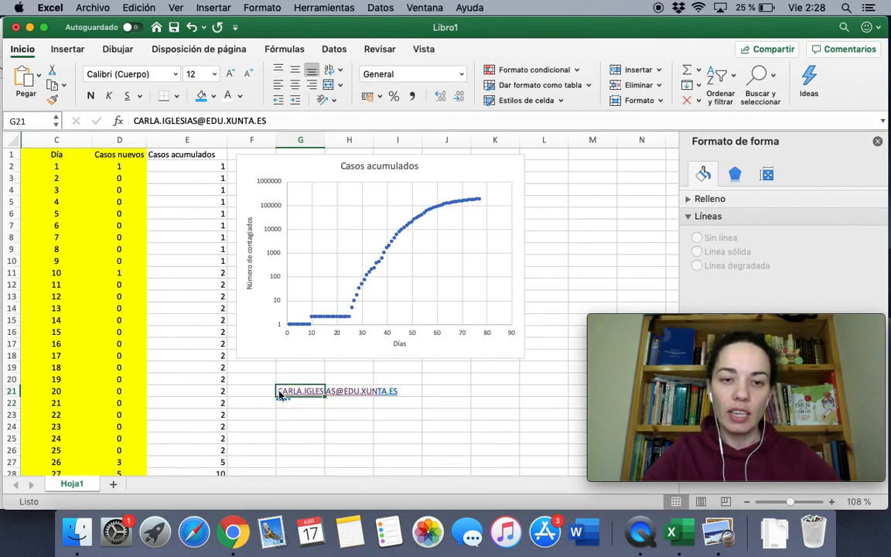
pyautogui.tripleClick(231, 74)
pyautogui.tripleClick(231, 73)
pyautogui.tripleClick(230, 74)
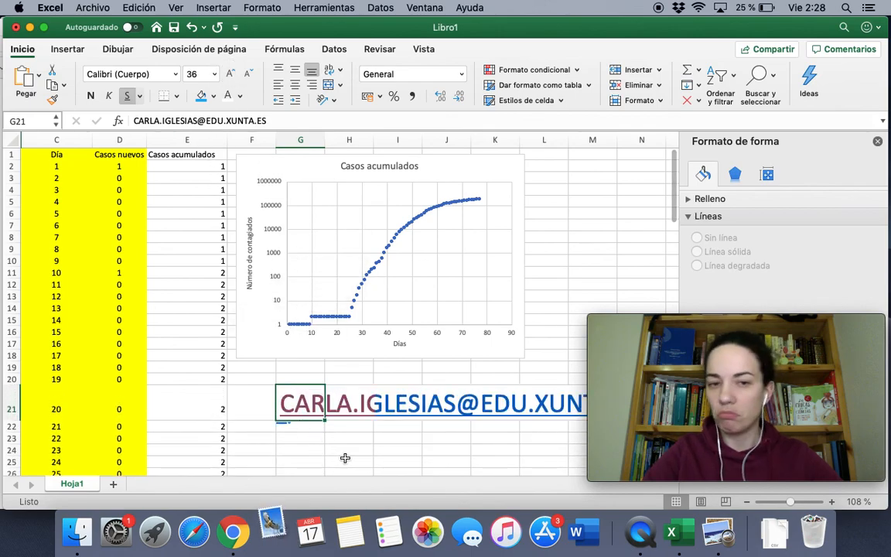
pyautogui.hscroll(3, 344, 457)
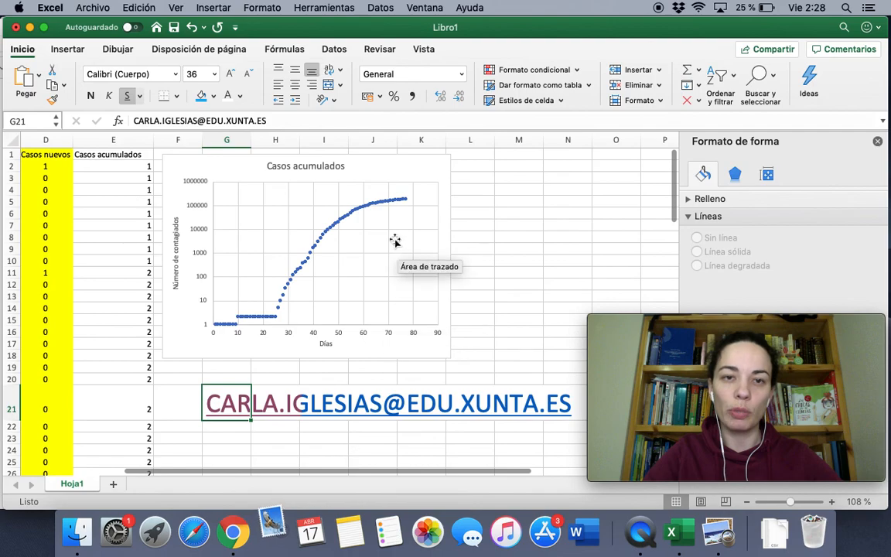